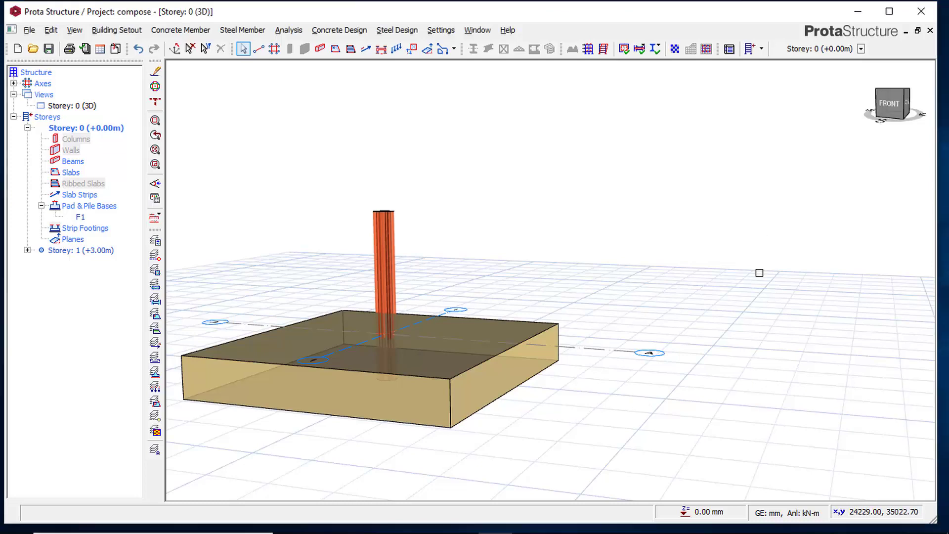
# Examine the existing composite column on its pad base and compare it with the reference photo of the reinforced steel columns.
pyautogui.moveTo(544, 316)
pyautogui.mouseDown(button='middle')
pyautogui.moveTo(502, 350)
pyautogui.moveTo(551, 315)
pyautogui.mouseUp(button='middle')
pyautogui.scroll(3, 247, 276)
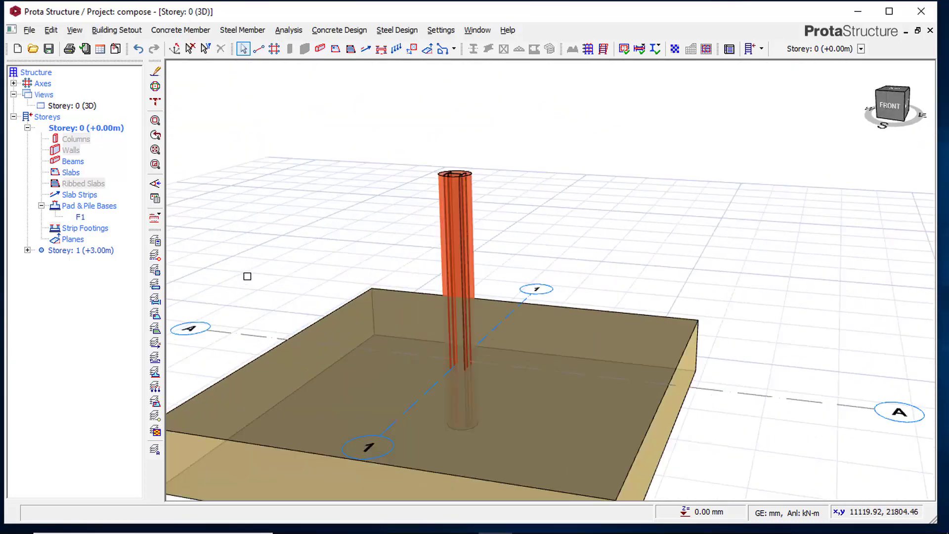
pyautogui.moveTo(584, 213)
pyautogui.mouseDown(button='middle')
pyautogui.moveTo(514, 254)
pyautogui.moveTo(530, 223)
pyautogui.mouseUp(button='middle')
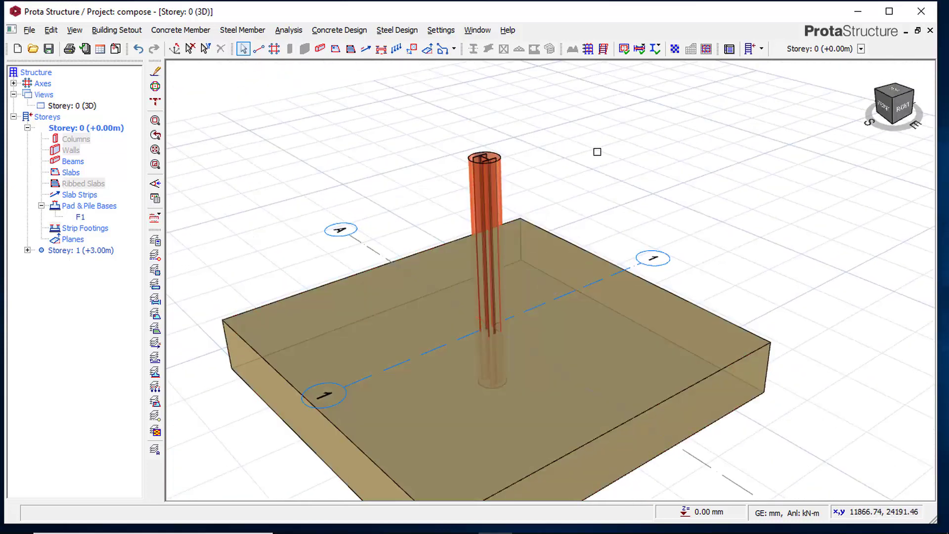
pyautogui.moveTo(606, 177); pyautogui.dragTo(589, 150, button='middle')
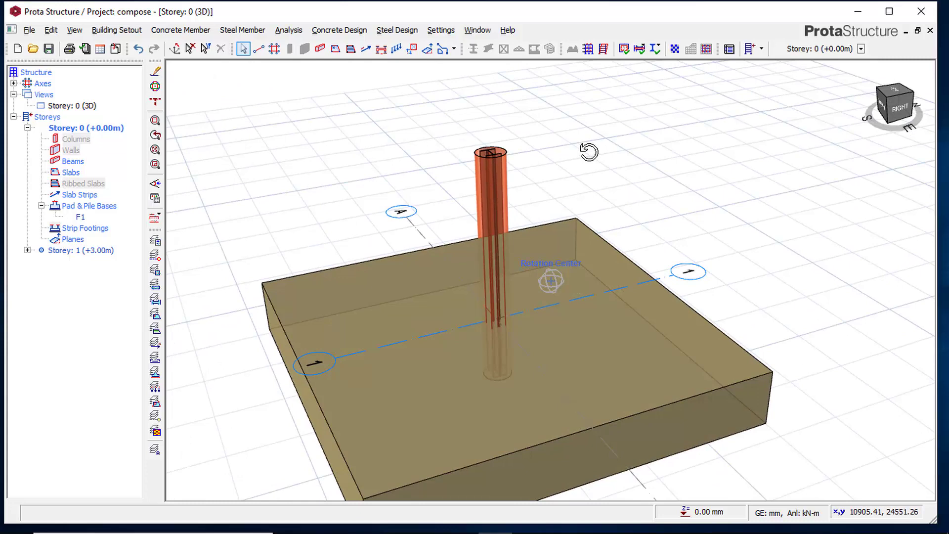
pyautogui.moveTo(651, 156); pyautogui.dragTo(641, 140, button='middle')
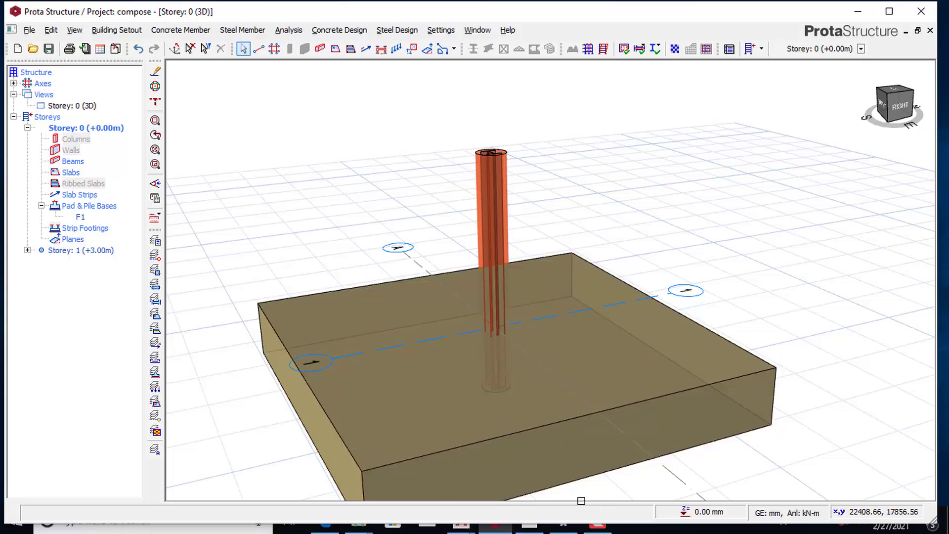
pyautogui.click(531, 527)
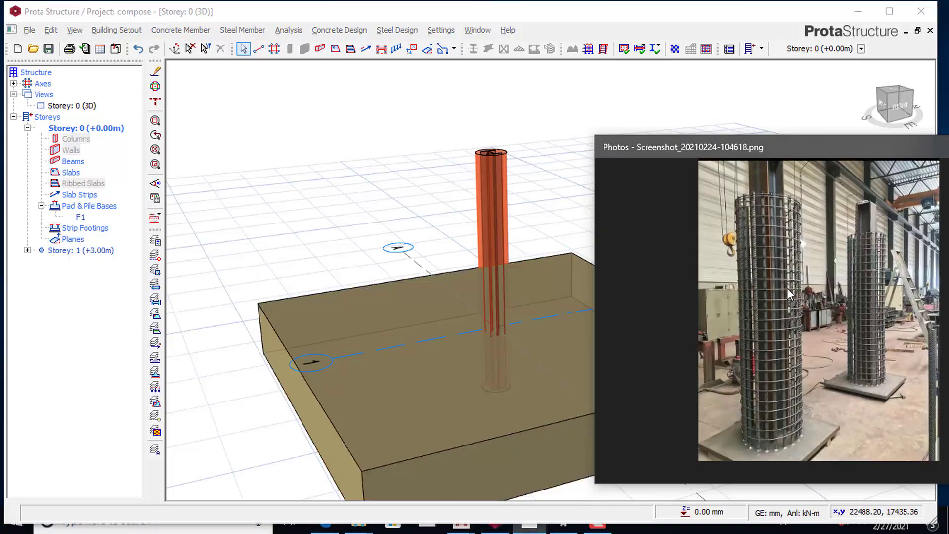
pyautogui.moveTo(812, 152); pyautogui.dragTo(709, 121)
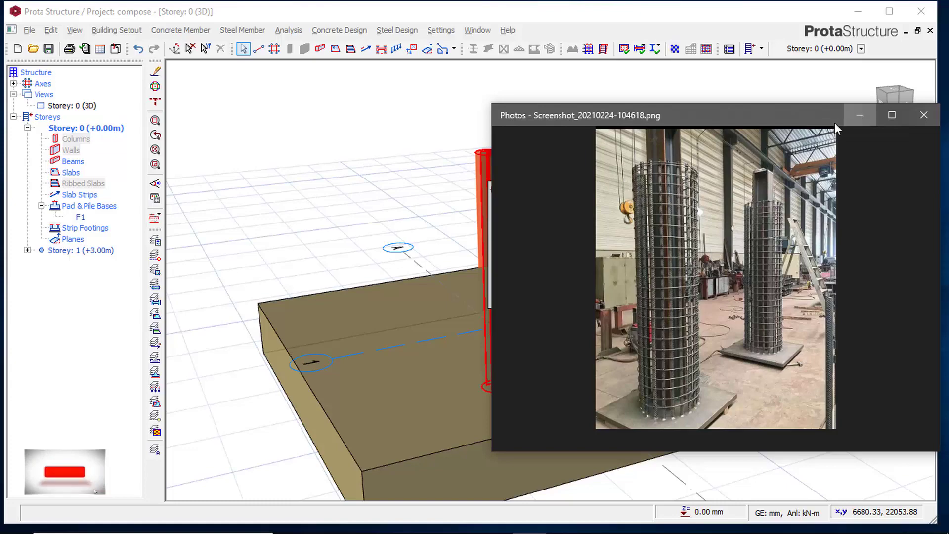
pyautogui.click(860, 117)
pyautogui.moveTo(635, 159)
pyautogui.mouseDown(button='middle')
pyautogui.moveTo(528, 186)
pyautogui.moveTo(663, 173)
pyautogui.moveTo(676, 157)
pyautogui.moveTo(628, 171)
pyautogui.moveTo(568, 169)
pyautogui.moveTo(669, 165)
pyautogui.moveTo(605, 176)
pyautogui.moveTo(557, 163)
pyautogui.moveTo(583, 201)
pyautogui.moveTo(621, 176)
pyautogui.moveTo(606, 194)
pyautogui.mouseUp(button='middle')
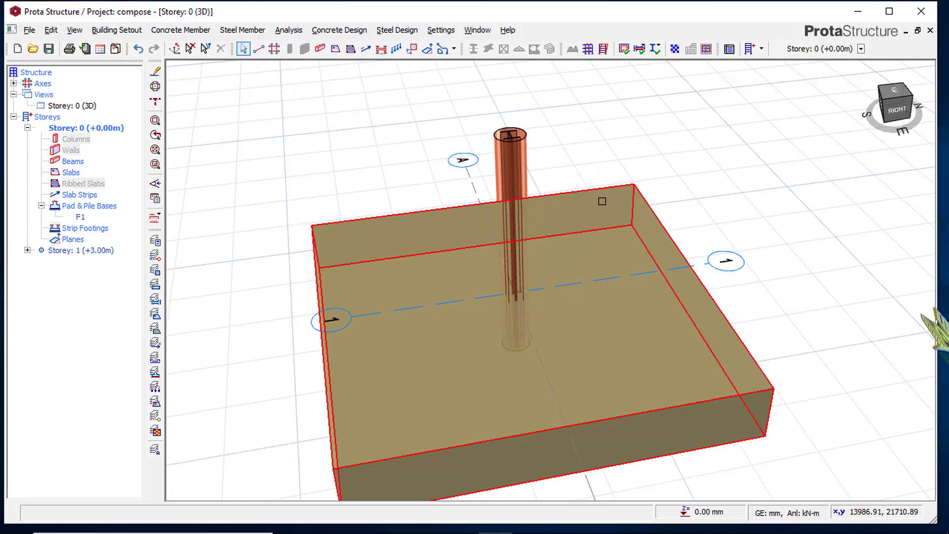
# Save the current project and create a new project with code compose-1 using the UK (BS8110) settings template.
pyautogui.click(18, 48)
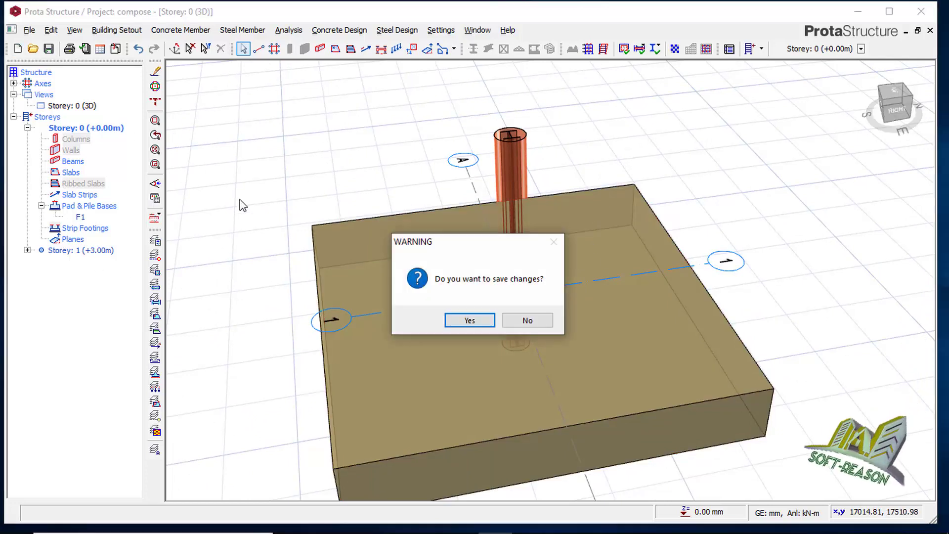
pyautogui.click(470, 321)
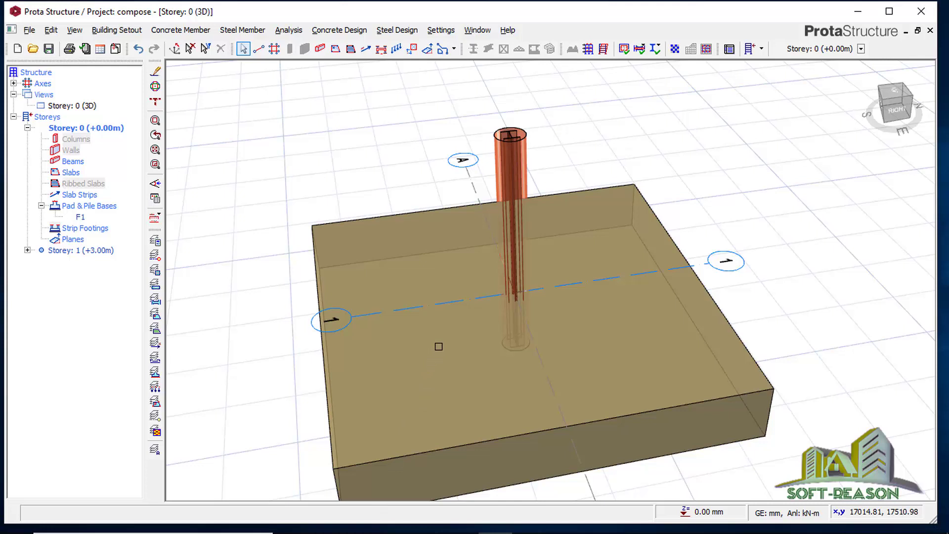
pyautogui.hotkey('ctrl', 's')
pyautogui.click(408, 255)
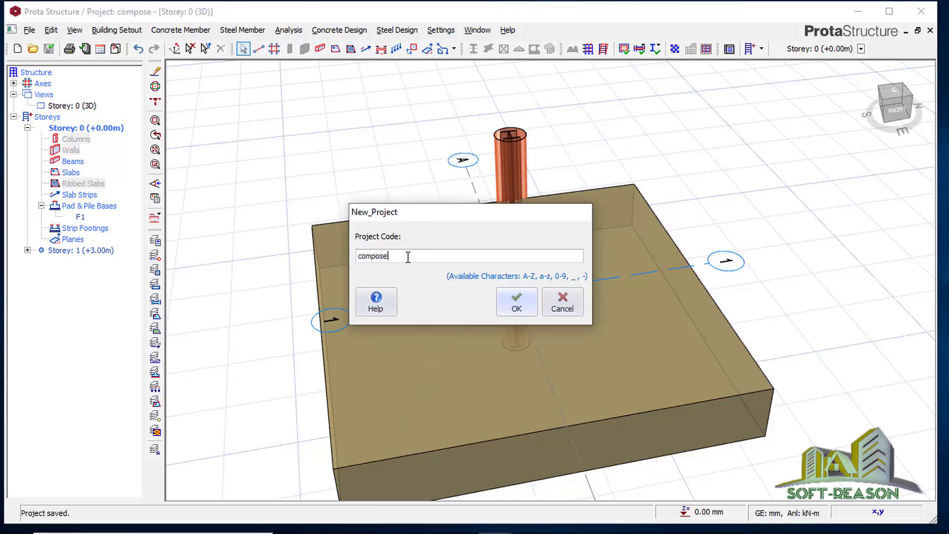
pyautogui.click(514, 302)
pyautogui.click(225, 237)
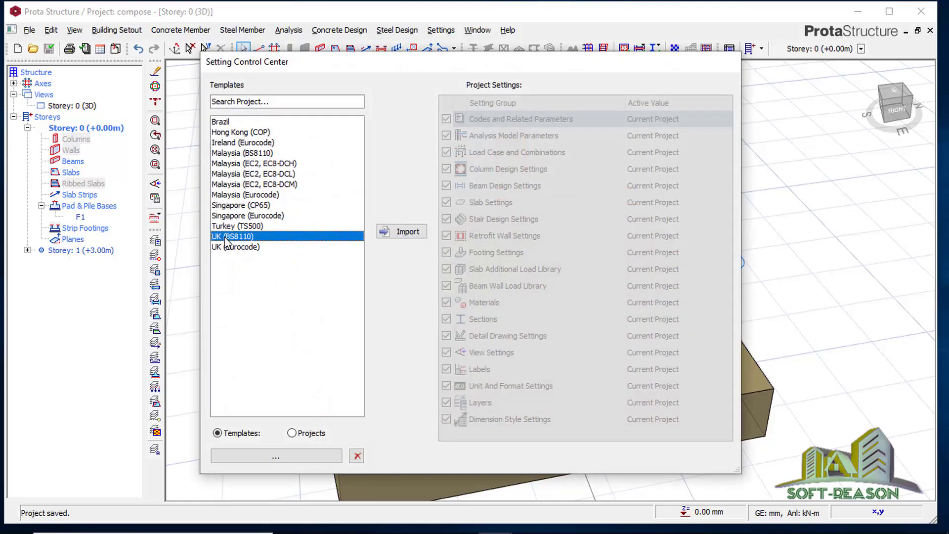
pyautogui.click(399, 232)
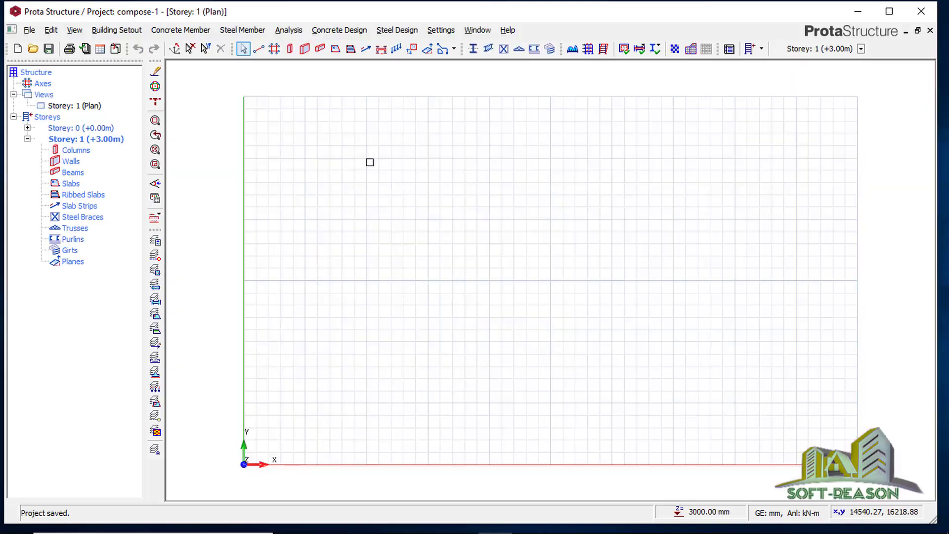
# Draw horizontal axis A about 4600 mm long and vertical axis 1 about 2900 mm long crossing it near its middle.
pyautogui.click(259, 49)
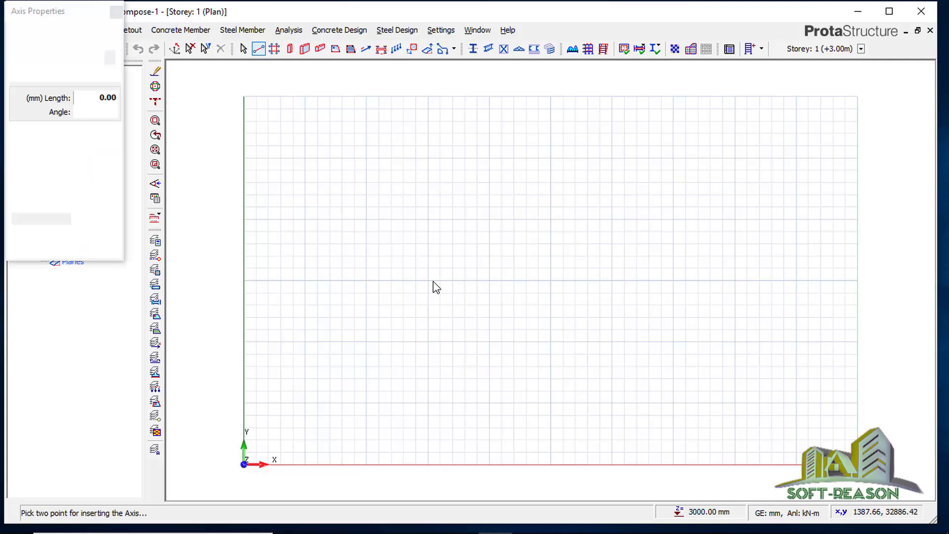
pyautogui.click(399, 253)
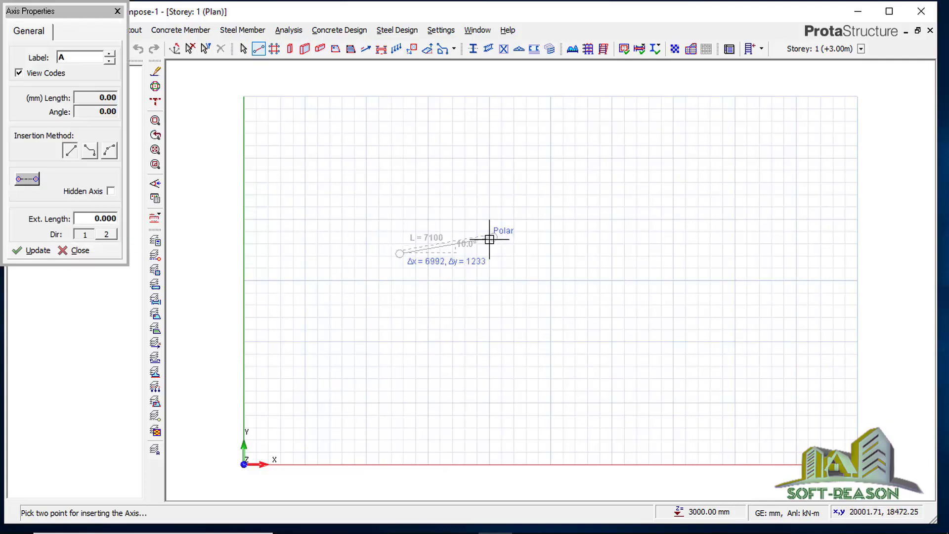
pyautogui.click(461, 253)
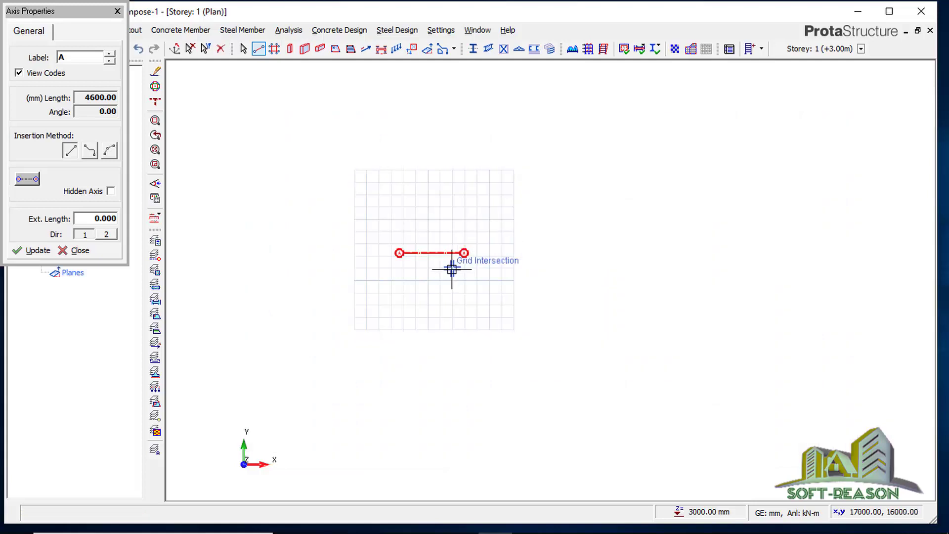
pyautogui.click(113, 236)
pyautogui.click(430, 183)
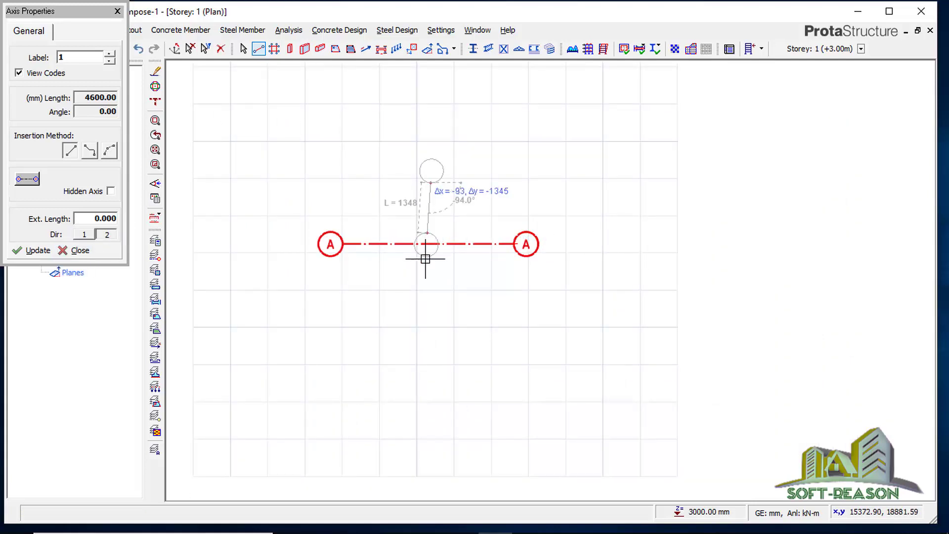
pyautogui.click(430, 290)
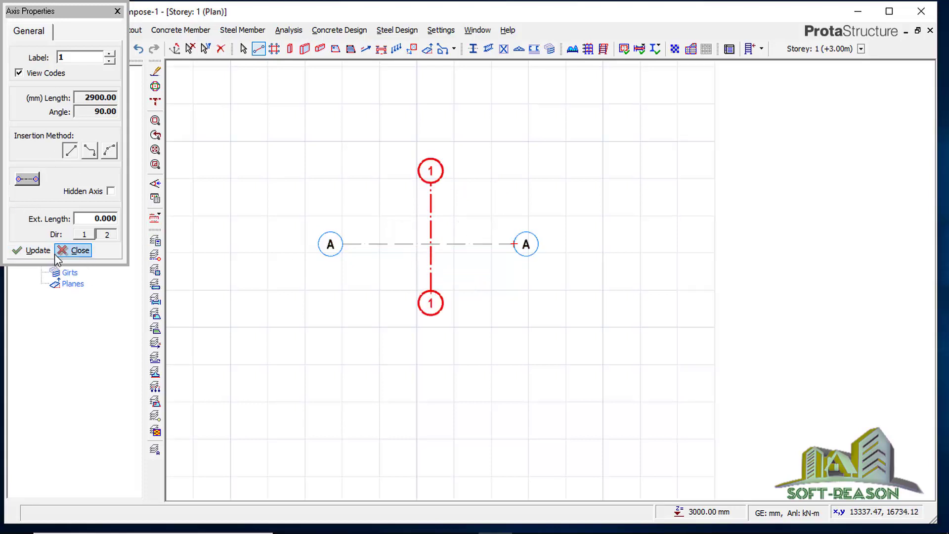
pyautogui.press('Escape')
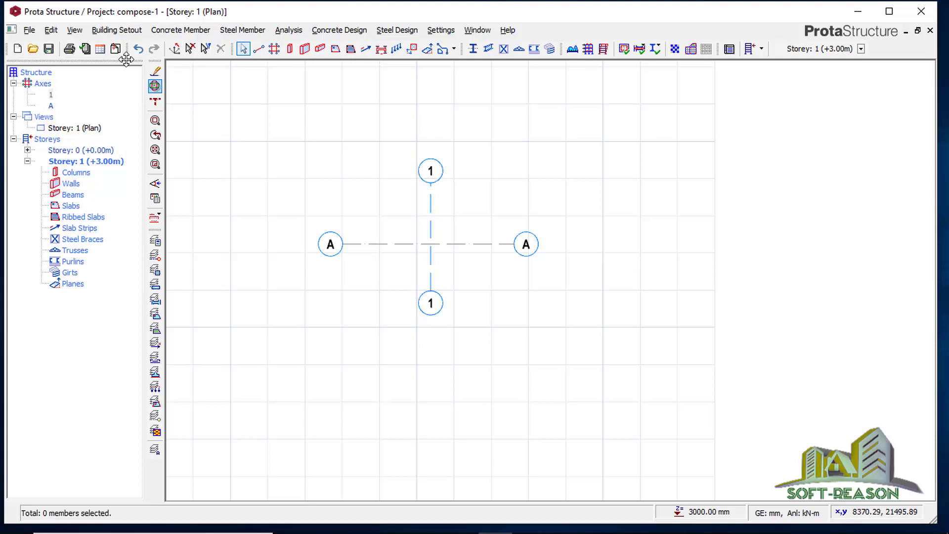
# Define a circular composite section for a new column, with the UK universal column UKC254X254X73 as its inner profile.
pyautogui.click(290, 50)
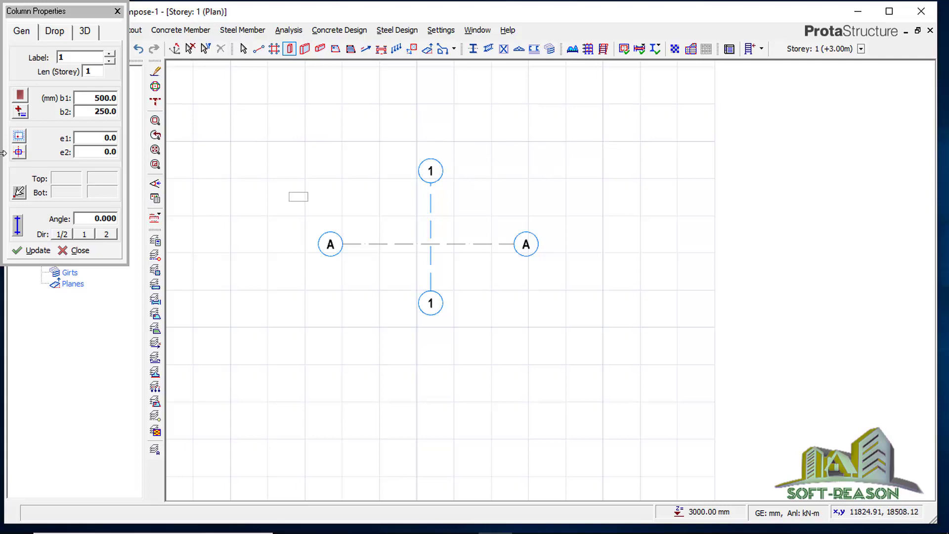
pyautogui.click(23, 98)
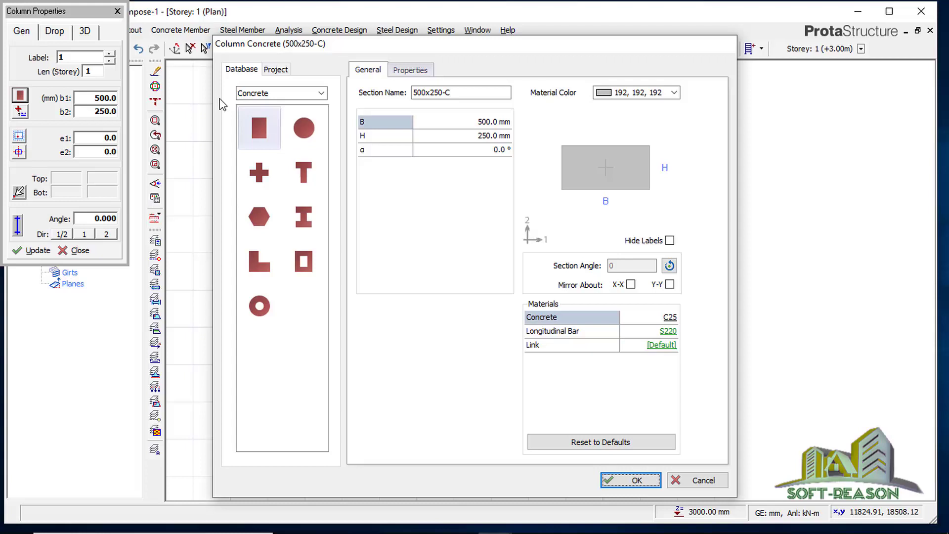
pyautogui.click(301, 95)
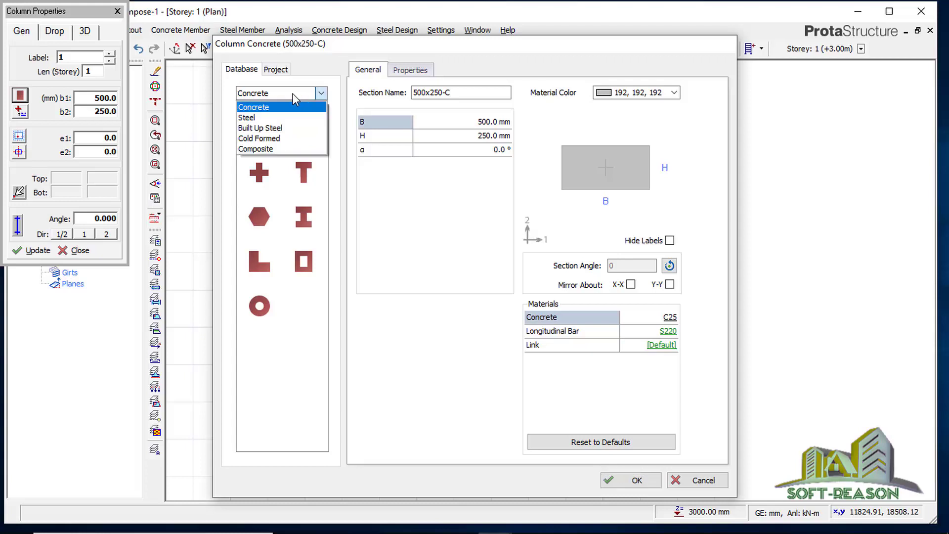
pyautogui.click(250, 149)
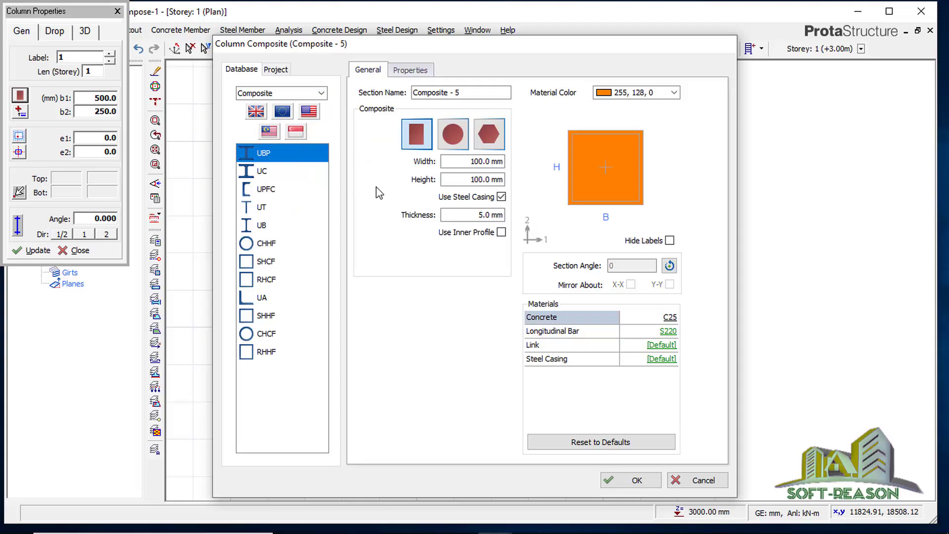
pyautogui.click(461, 137)
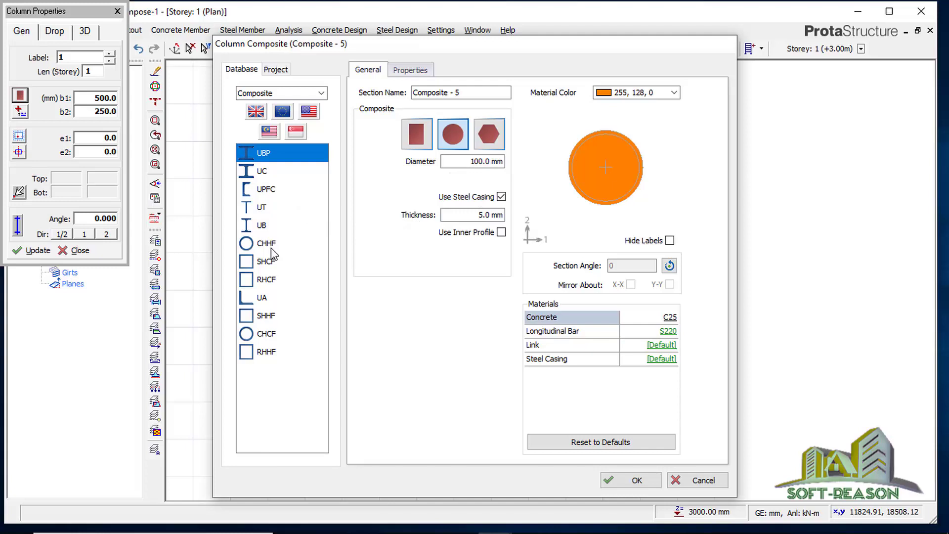
pyautogui.click(260, 174)
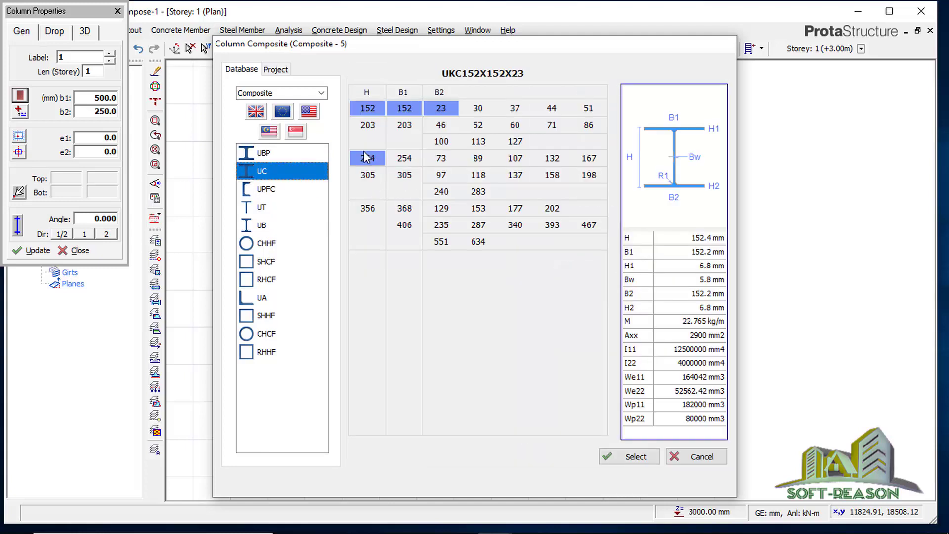
pyautogui.click(368, 158)
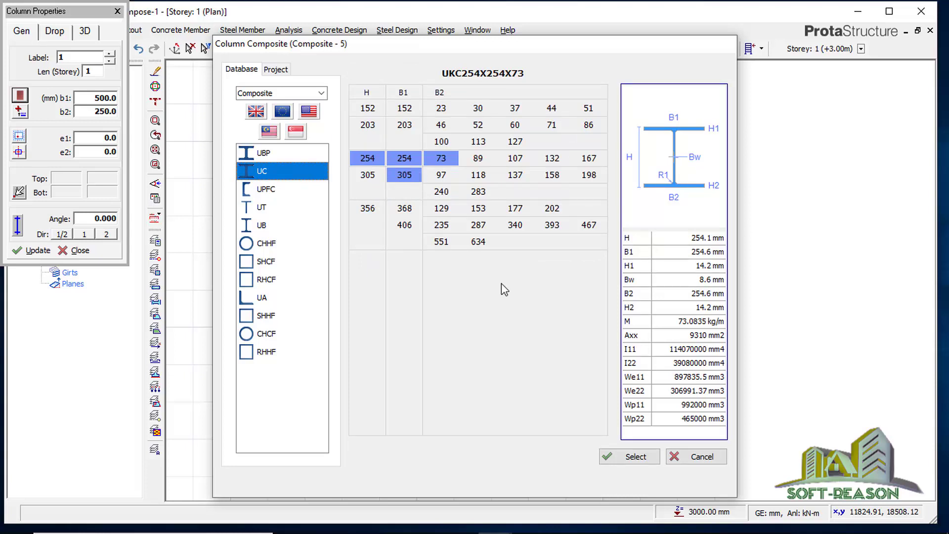
pyautogui.click(609, 458)
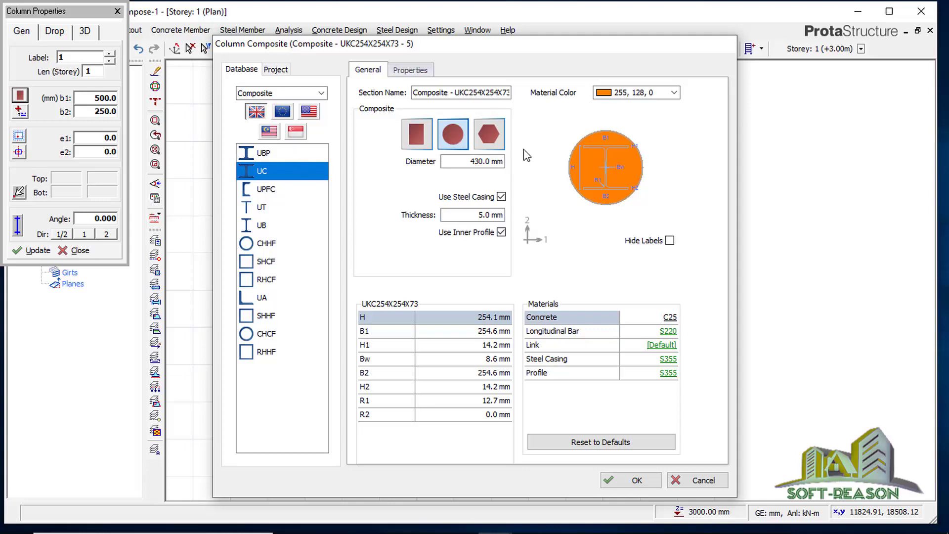
# Set the composite section's diameter to 500 mm and place the column at the intersection of axes A and 1.
pyautogui.moveTo(472, 162); pyautogui.dragTo(485, 168)
pyautogui.write('500')
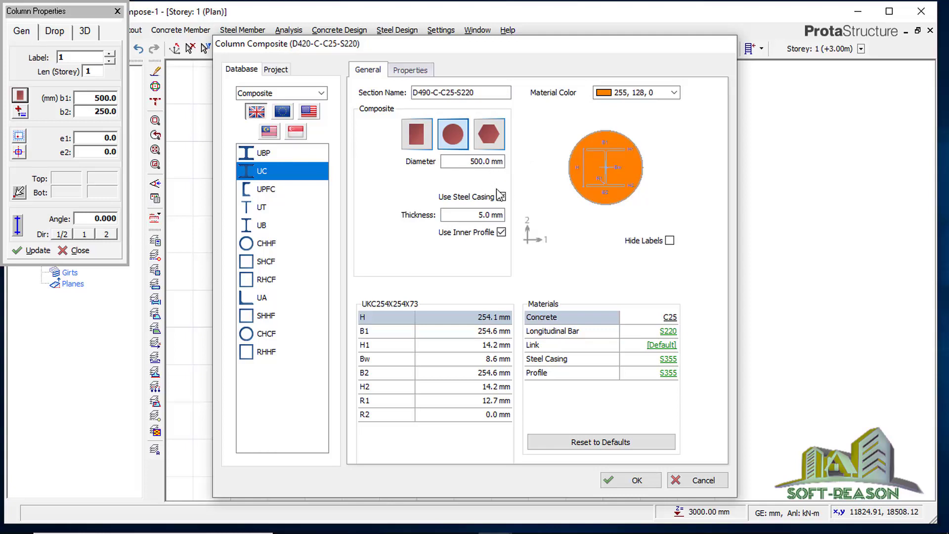
pyautogui.click(636, 481)
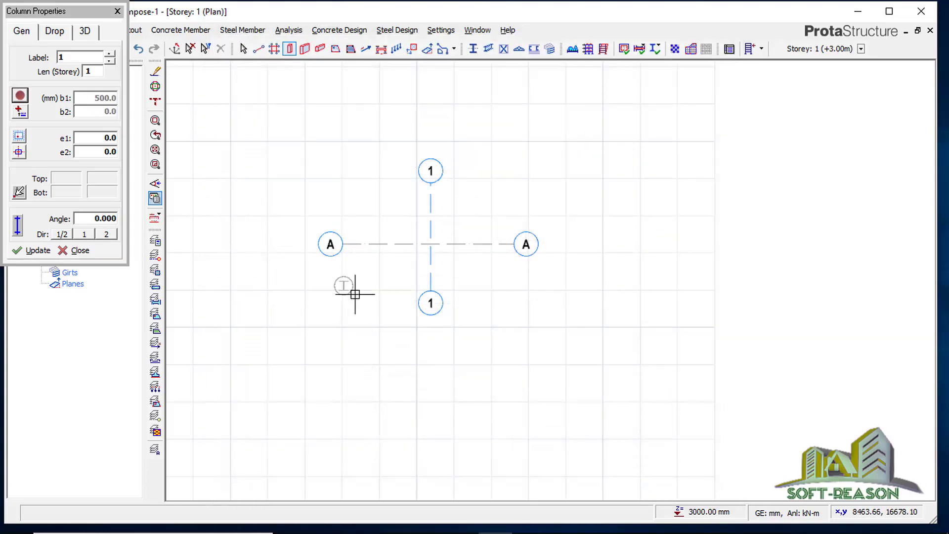
pyautogui.click(429, 244)
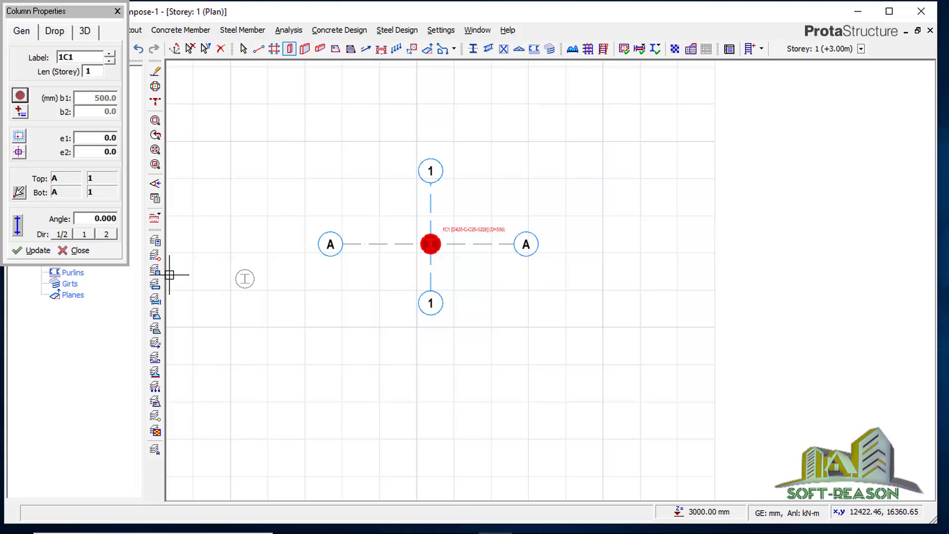
pyautogui.click(75, 250)
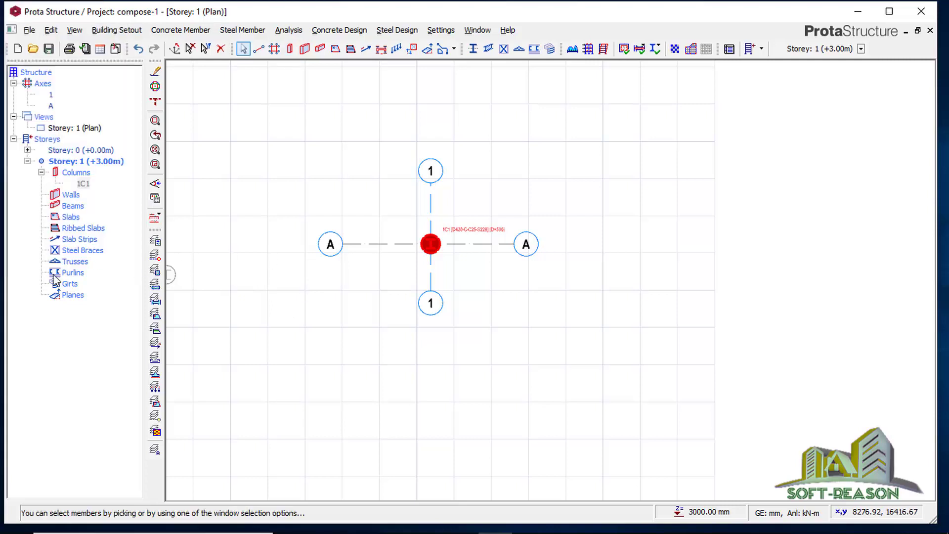
pyautogui.click(520, 166)
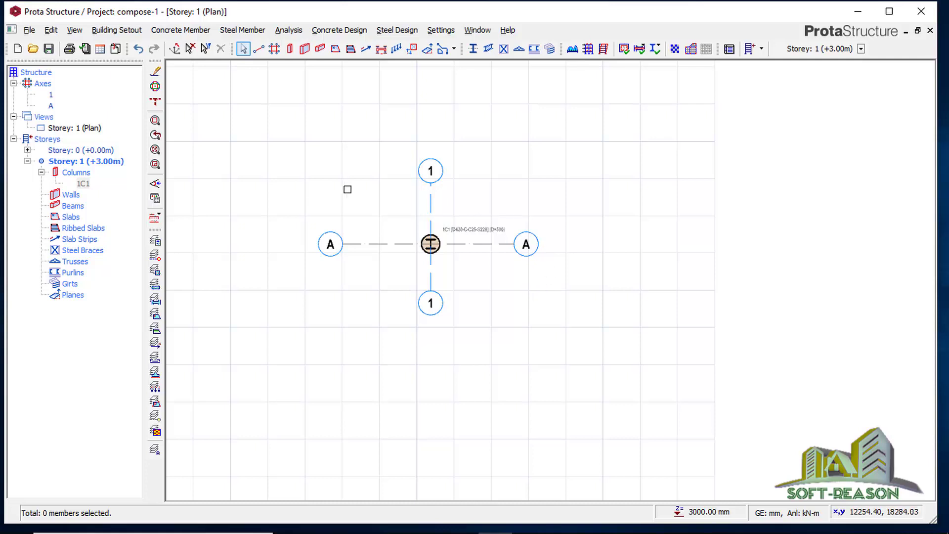
# Switch the Storey: 1 plan view to 3D and examine the composite column with its embedded steel profile.
pyautogui.click(80, 129)
pyautogui.rightClick(83, 130)
pyautogui.click(118, 158)
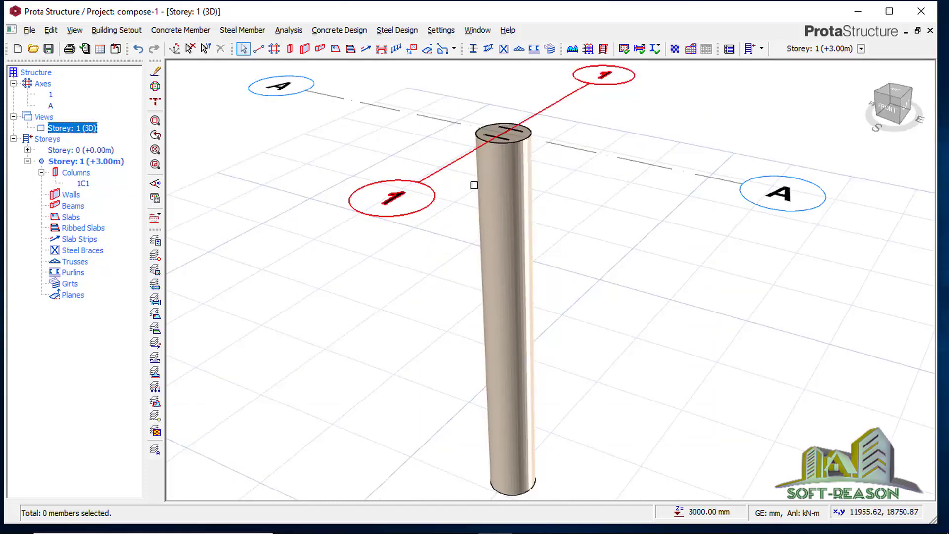
pyautogui.moveTo(566, 211)
pyautogui.mouseDown(button='middle')
pyautogui.moveTo(555, 224)
pyautogui.moveTo(593, 235)
pyautogui.moveTo(546, 218)
pyautogui.moveTo(586, 229)
pyautogui.mouseUp(button='middle')
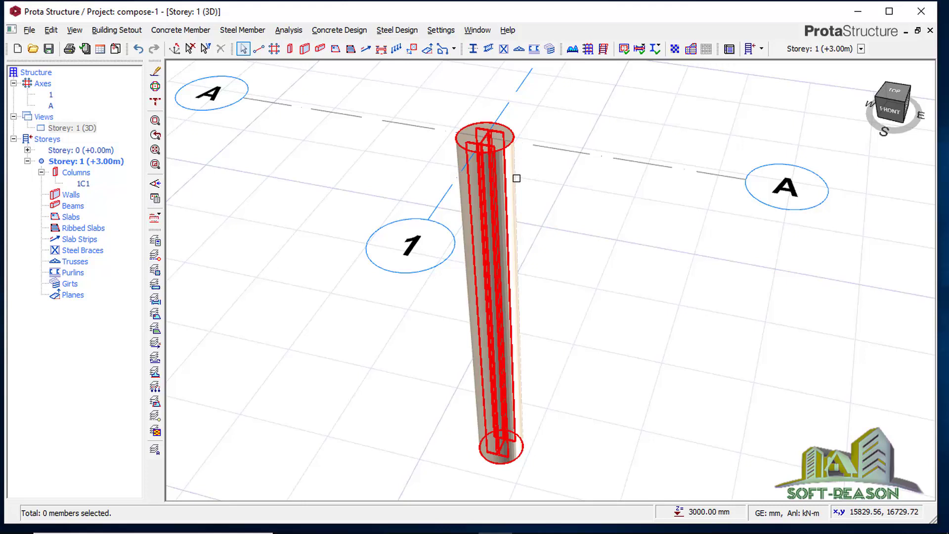
pyautogui.moveTo(482, 156)
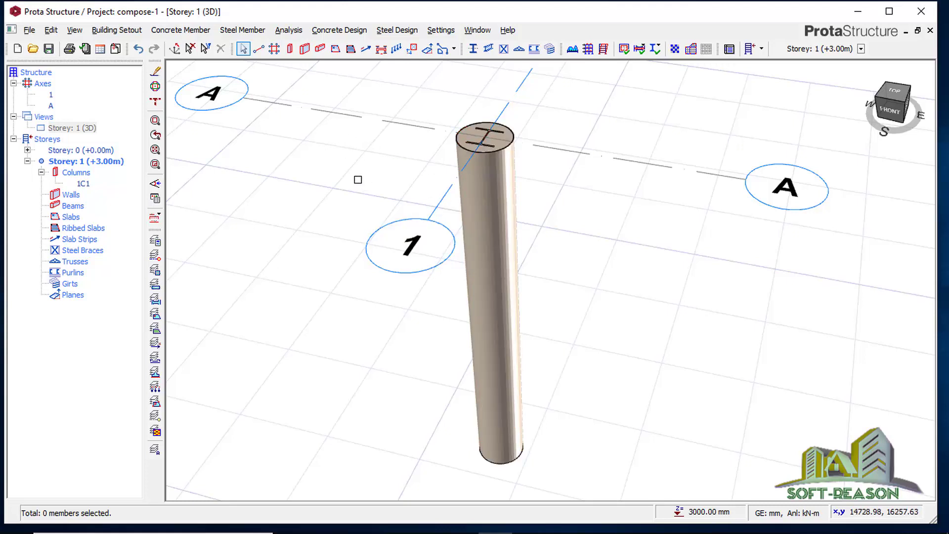
# Set the allowable stress of soil to 140 kN/m2 in the foundation parameters of the building analysis.
pyautogui.click(288, 31)
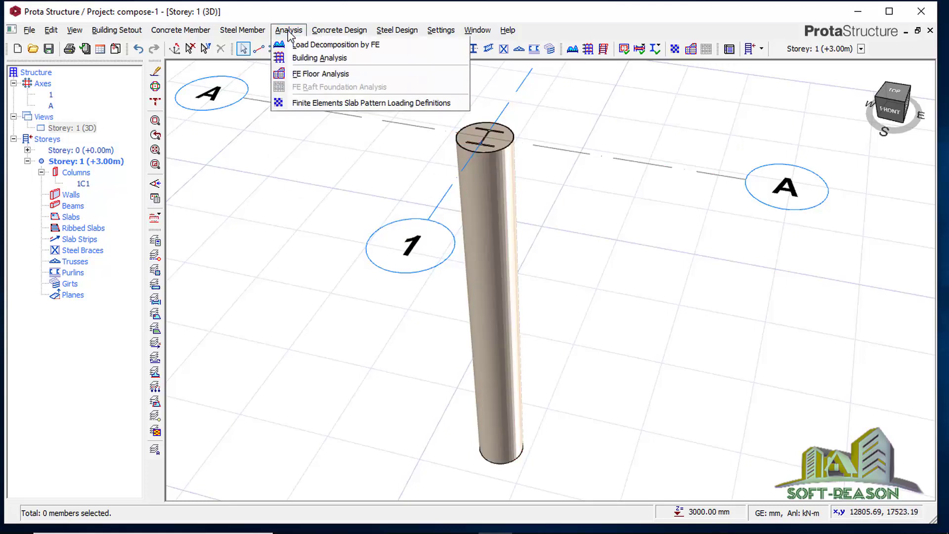
pyautogui.click(322, 57)
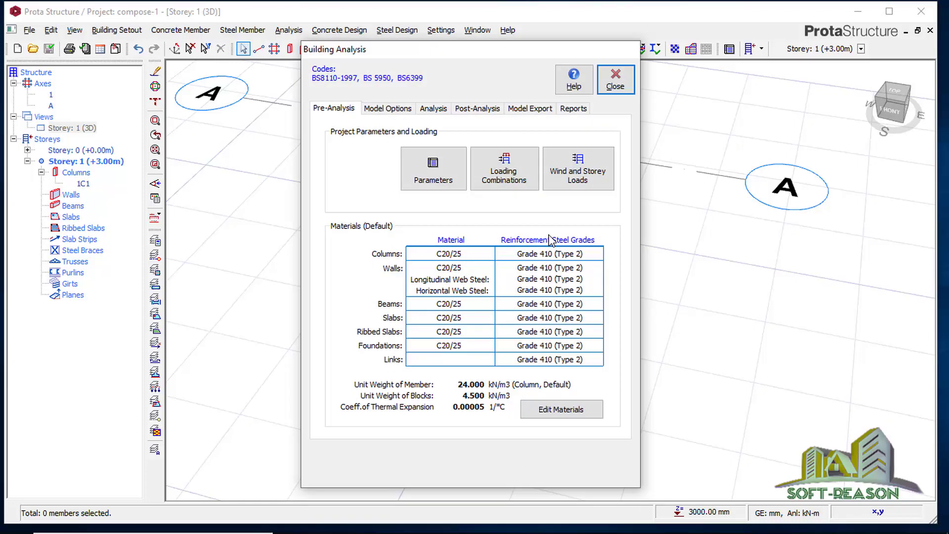
pyautogui.click(433, 174)
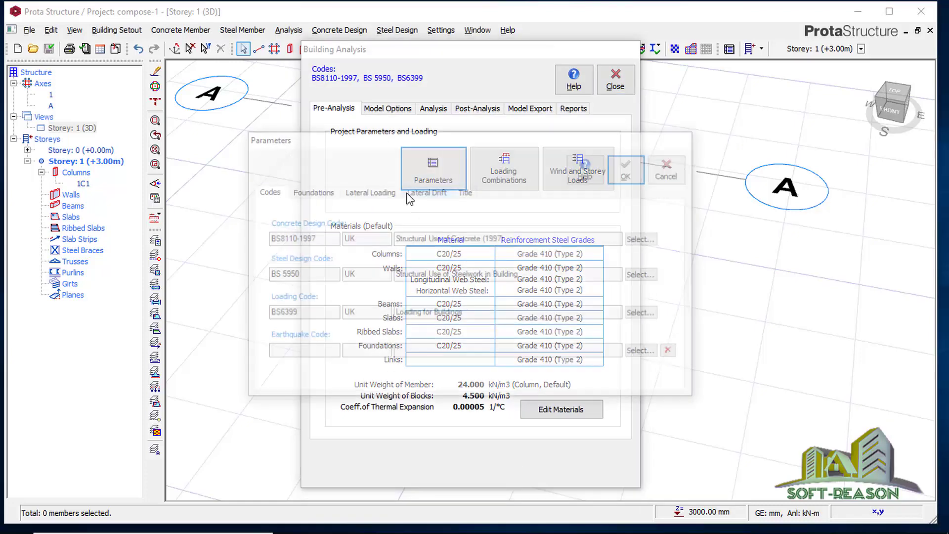
pyautogui.click(301, 192)
pyautogui.moveTo(413, 232); pyautogui.dragTo(340, 232)
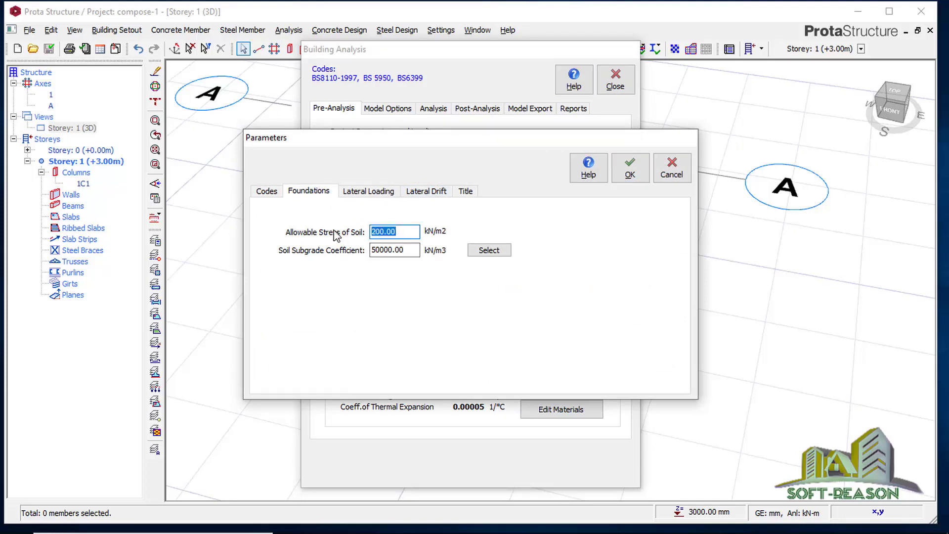
pyautogui.press('BackSpace')
pyautogui.write('140')
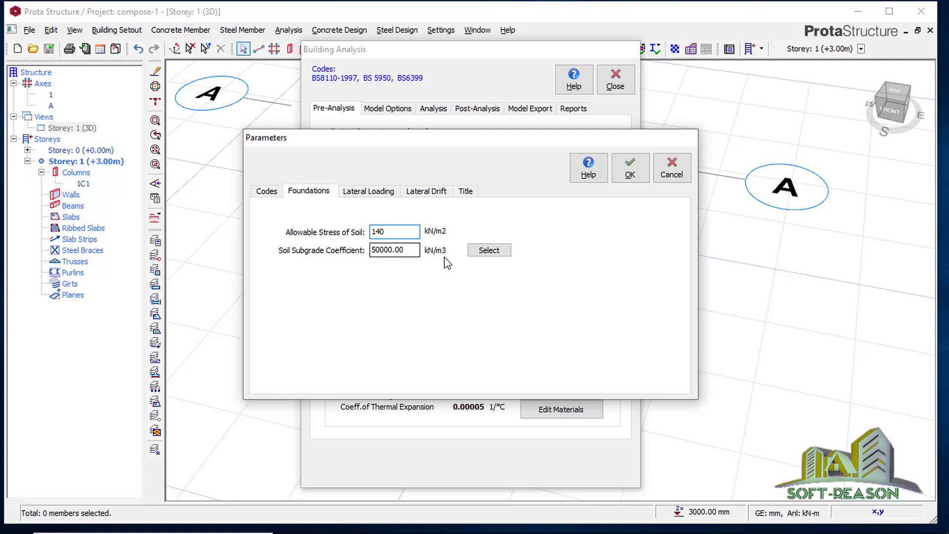
pyautogui.click(630, 171)
# Generate the load combinations with the loading generator's default vertical and horizontal settings and accept them.
pyautogui.click(500, 183)
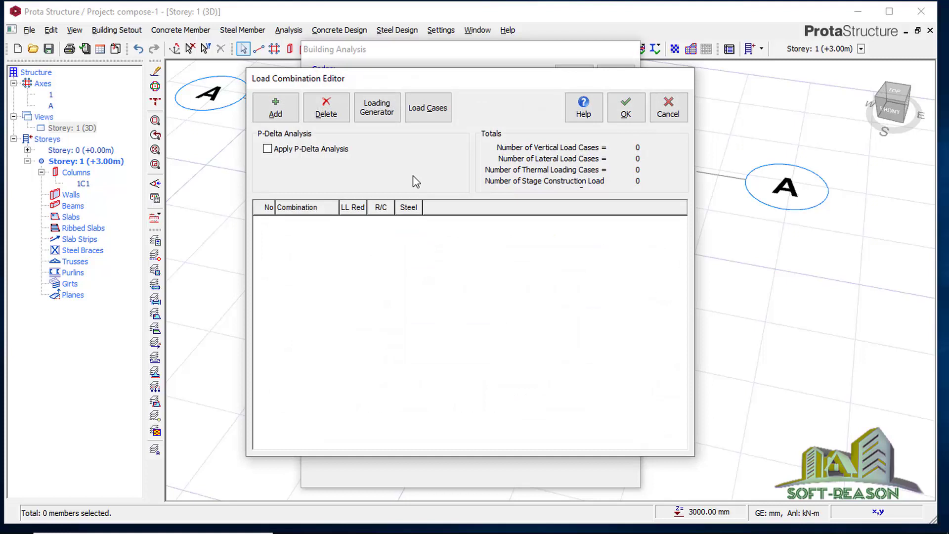
pyautogui.click(391, 120)
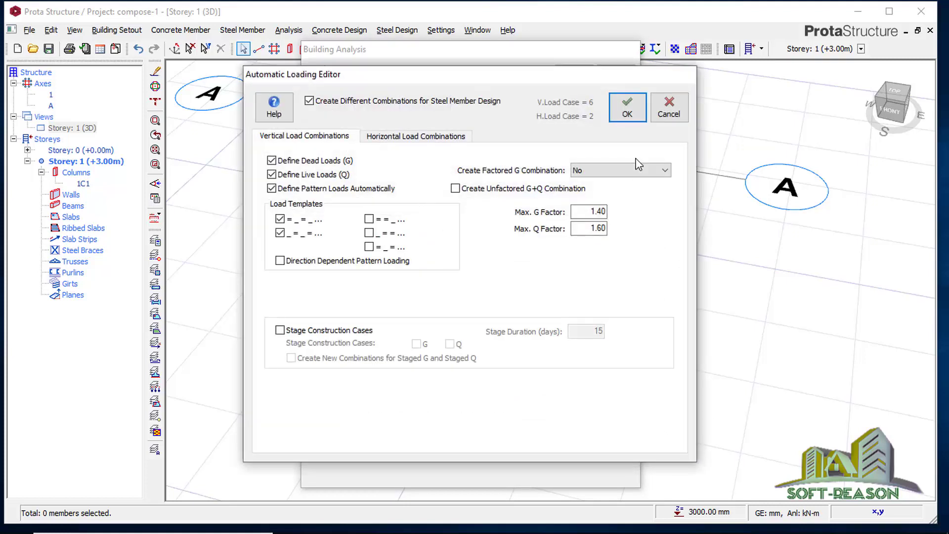
pyautogui.click(626, 107)
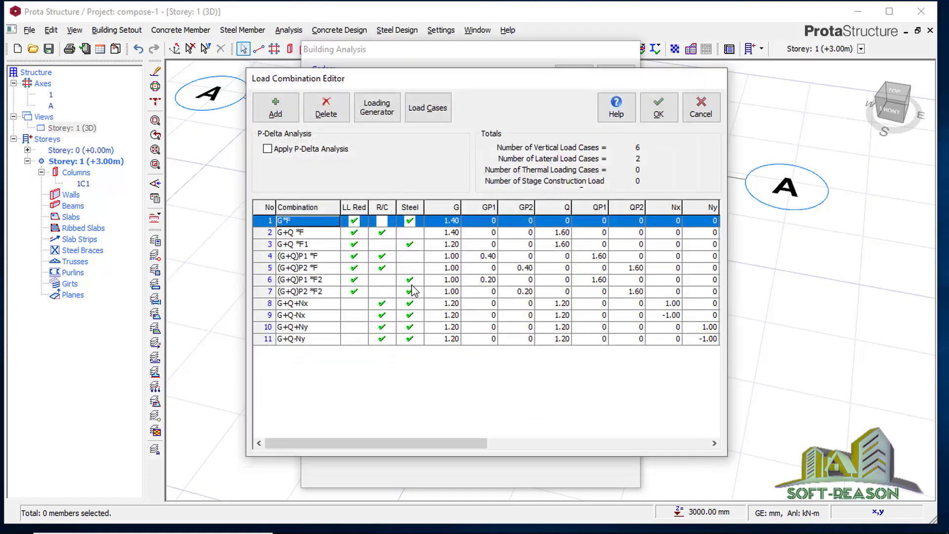
pyautogui.click(662, 110)
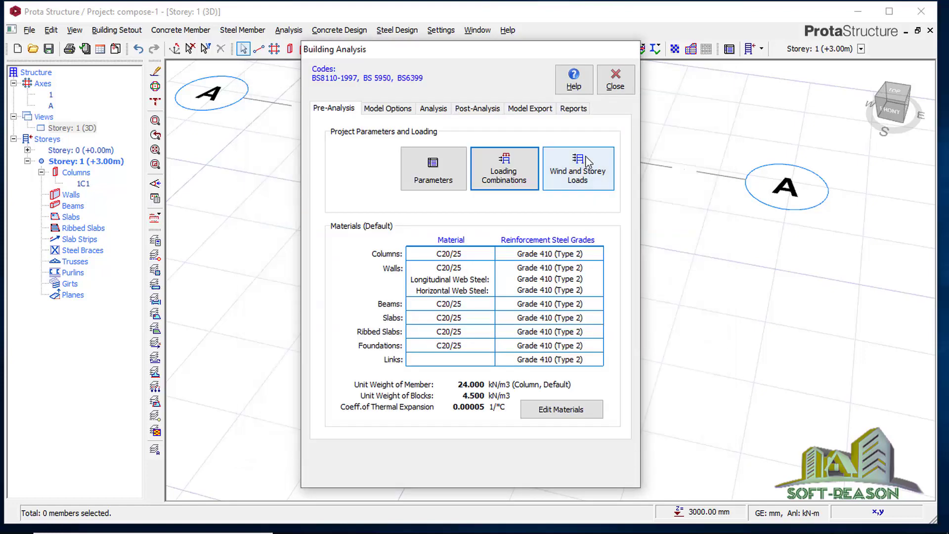
# In the default materials, enable Y14 and exclude Y10, Y13, Y16 and Y32 from the concrete column rebar diameters.
pyautogui.click(548, 414)
pyautogui.click(438, 156)
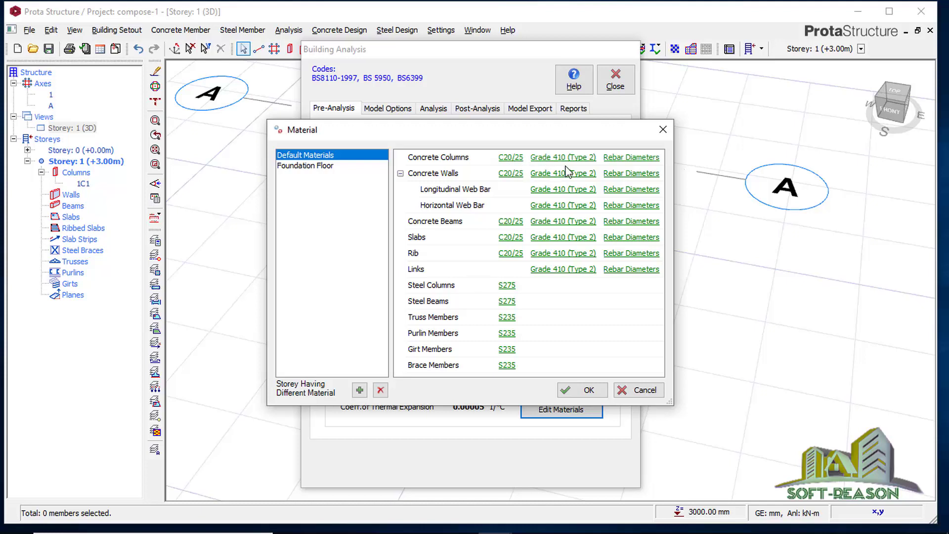
pyautogui.click(631, 158)
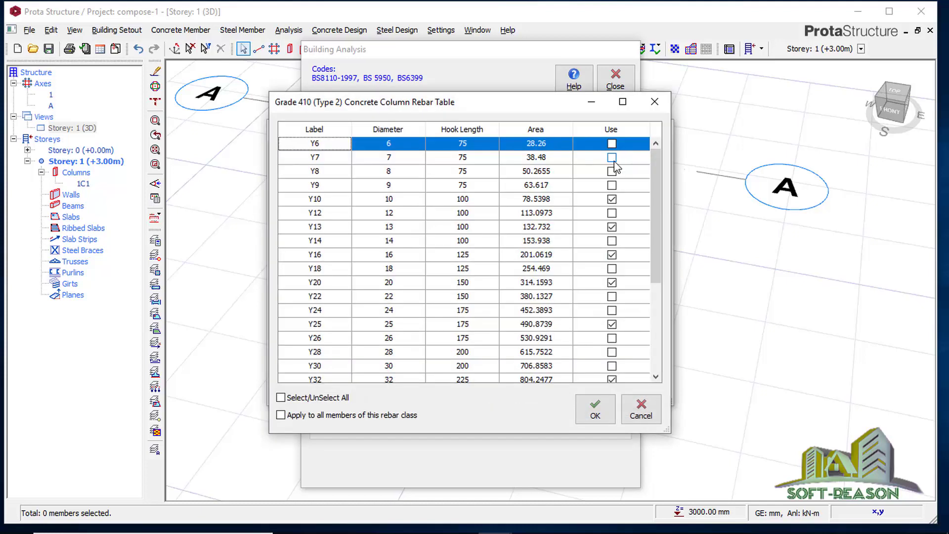
pyautogui.click(613, 200)
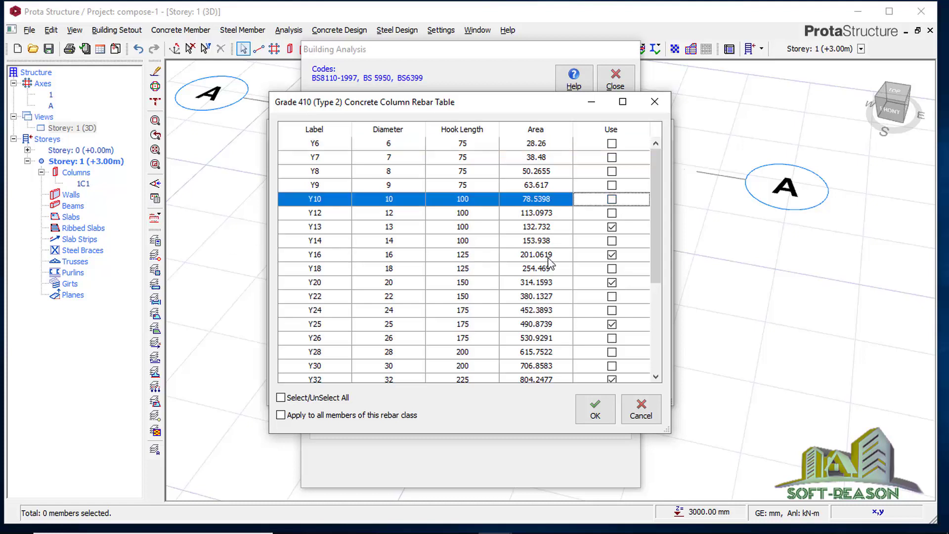
pyautogui.click(612, 241)
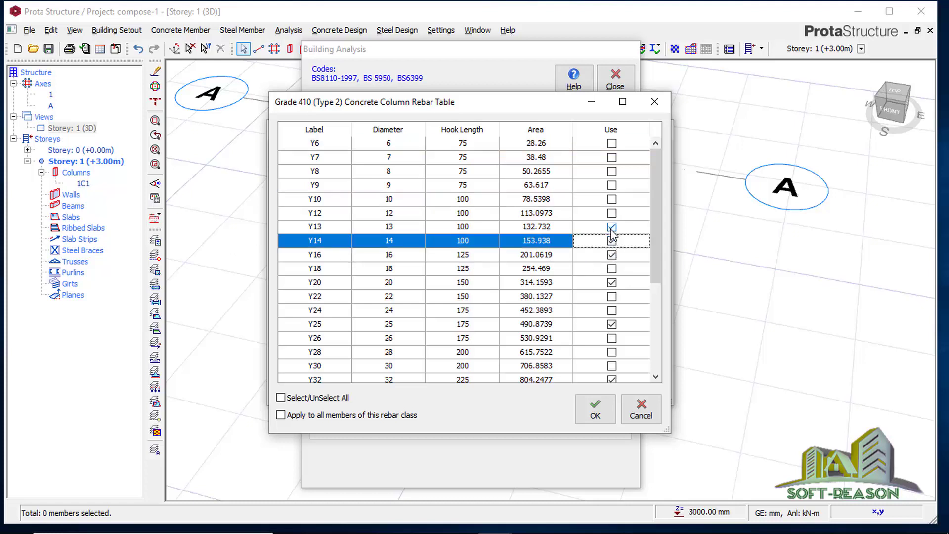
pyautogui.click(612, 226)
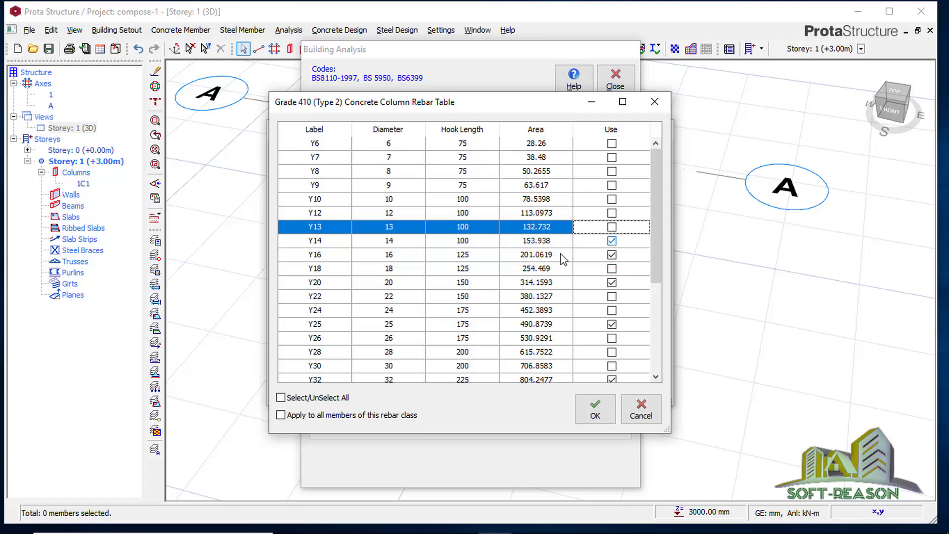
pyautogui.click(612, 255)
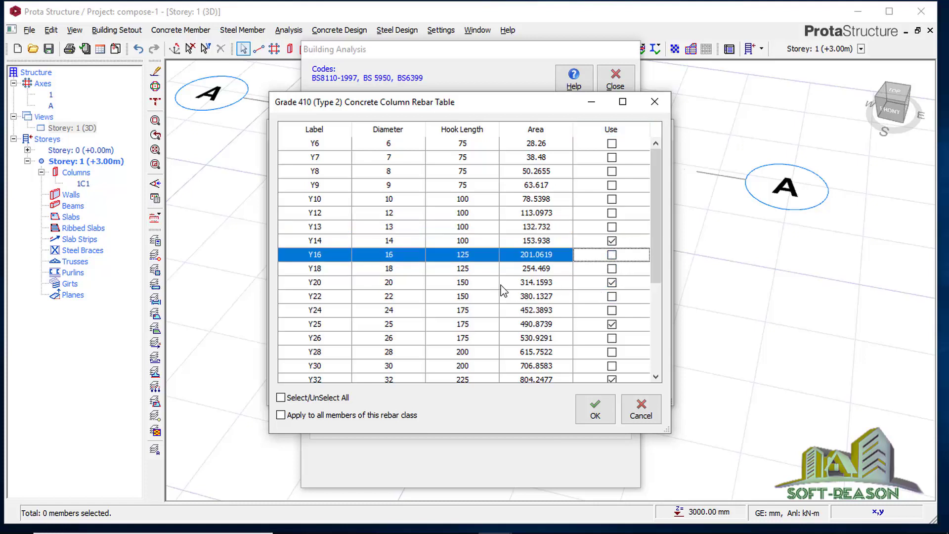
pyautogui.click(618, 378)
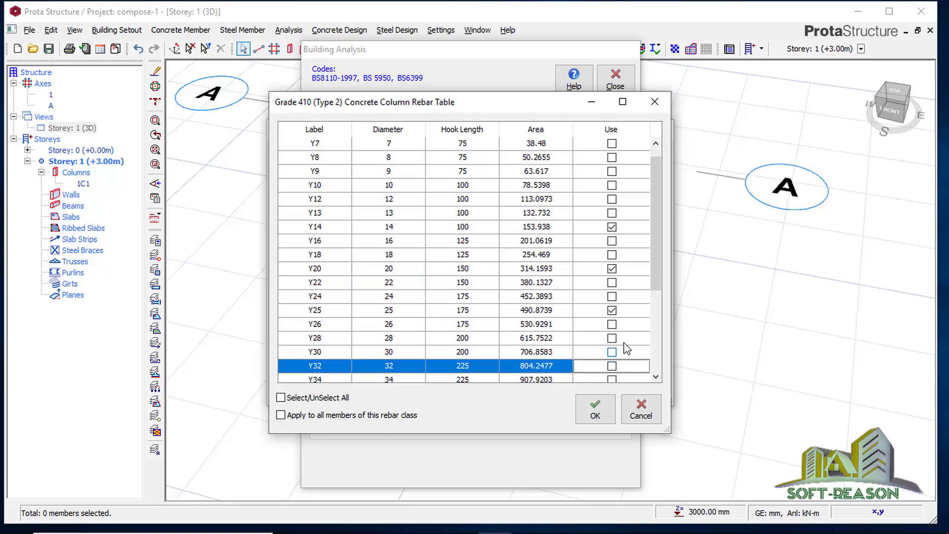
pyautogui.click(599, 410)
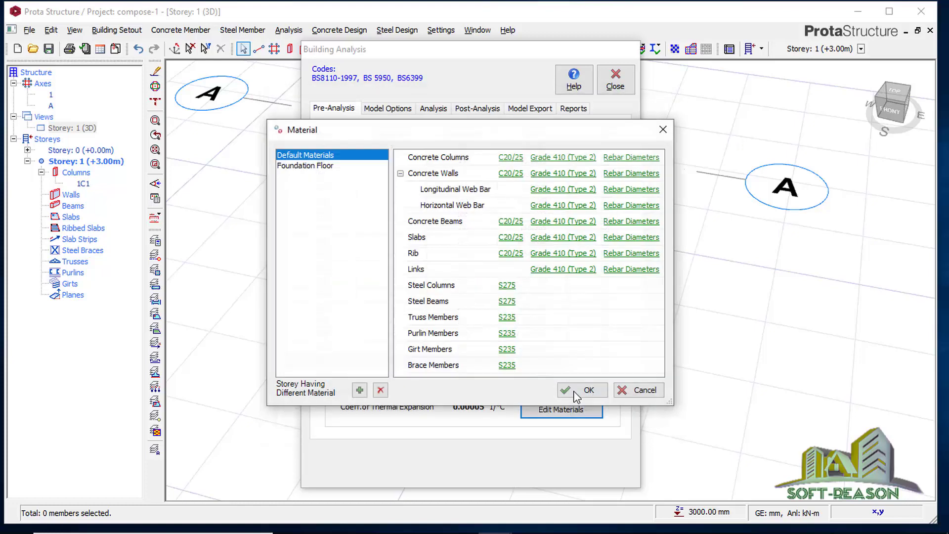
# Exclude Y8, Y9, Y13, Y18, Y20, Y25 and Y32 from the default link rebar diameters, keeping Y10 in use.
pyautogui.click(630, 269)
pyautogui.click(616, 377)
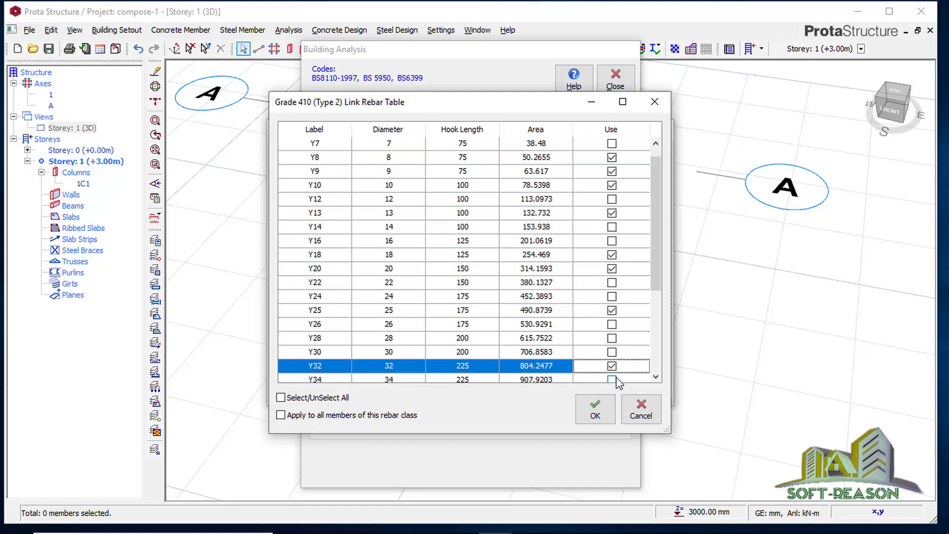
pyautogui.click(613, 311)
pyautogui.click(612, 269)
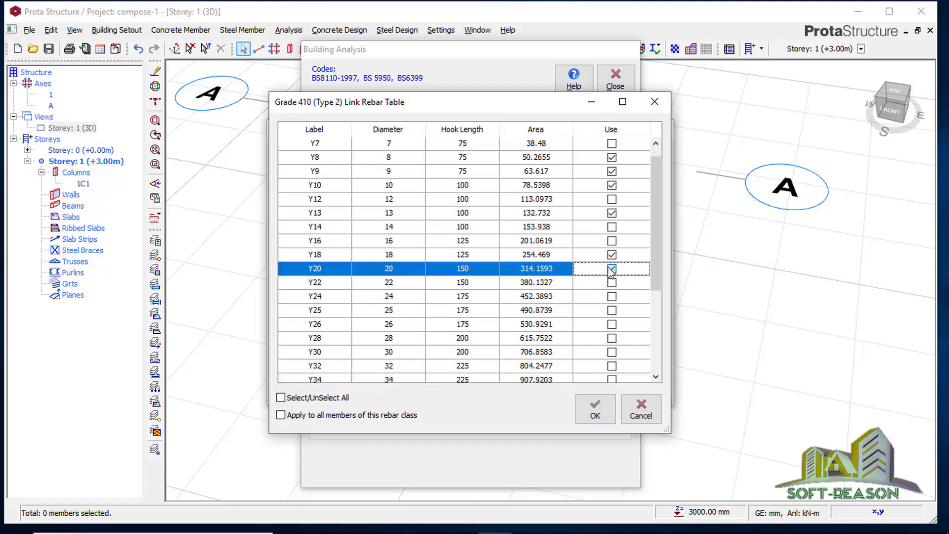
pyautogui.click(612, 254)
pyautogui.click(612, 226)
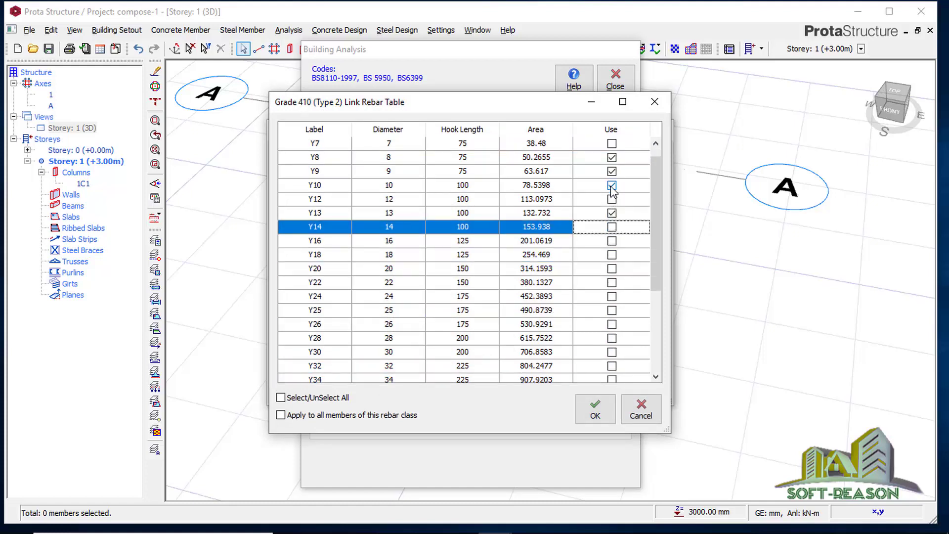
pyautogui.click(612, 186)
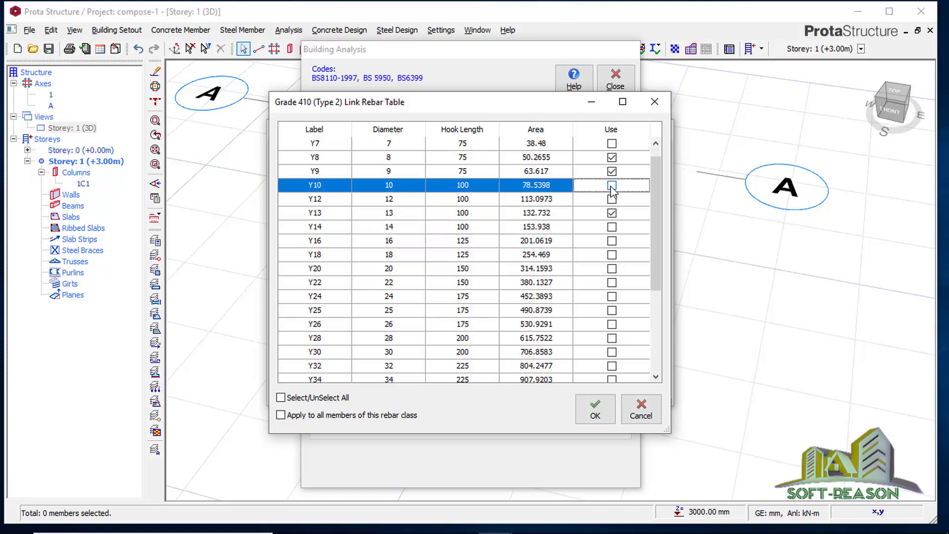
pyautogui.click(612, 213)
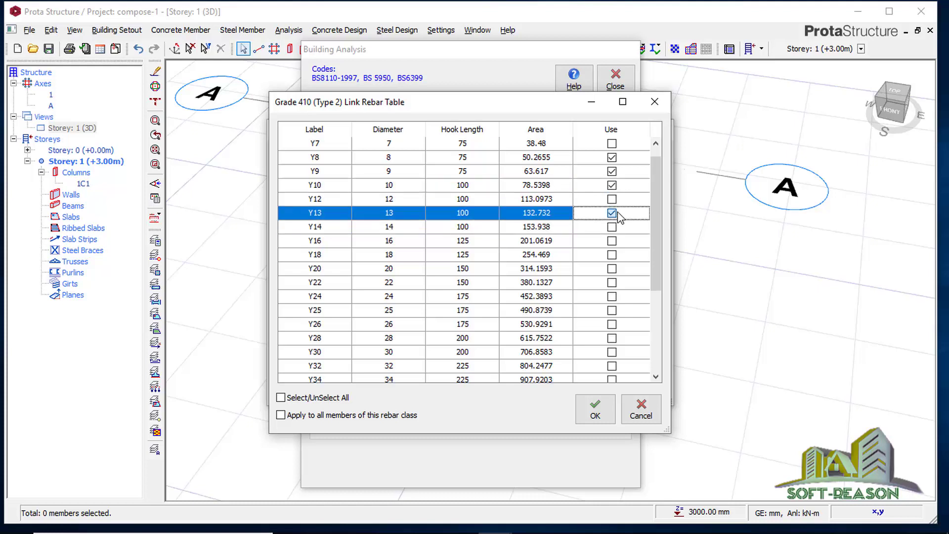
pyautogui.click(612, 171)
pyautogui.click(611, 158)
pyautogui.click(595, 409)
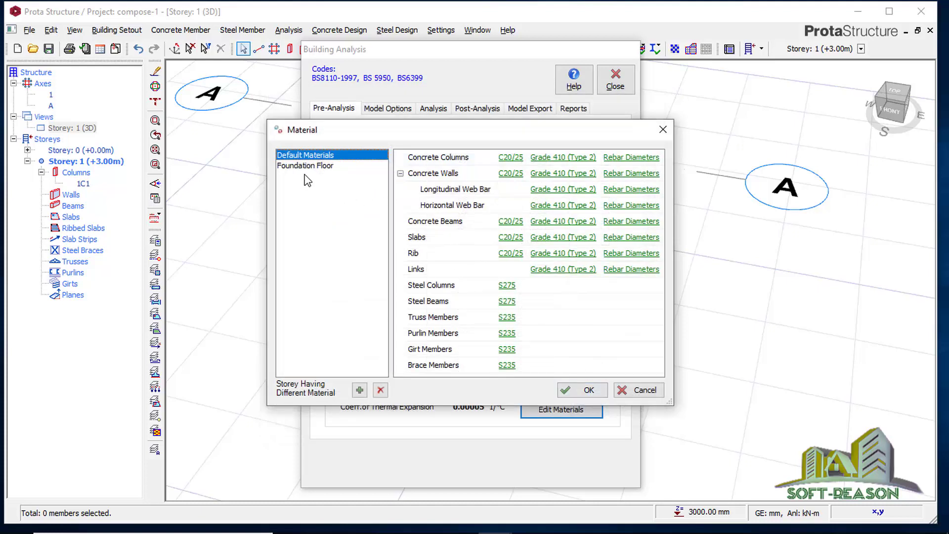
# For the foundation floor, enable Y12 and exclude Y10, Y13, Y25 and Y32 from the foundation rebar diameters.
pyautogui.click(305, 167)
pyautogui.click(611, 159)
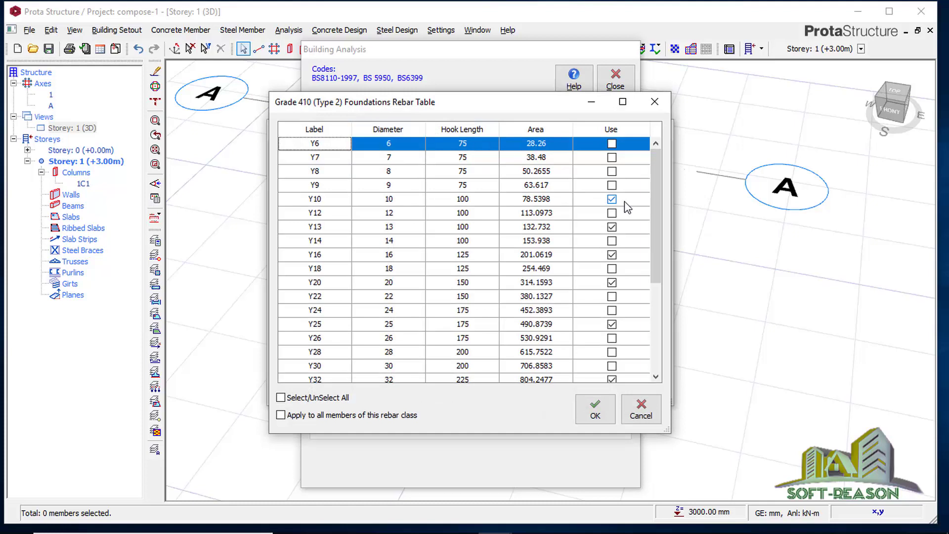
pyautogui.click(612, 199)
pyautogui.click(612, 213)
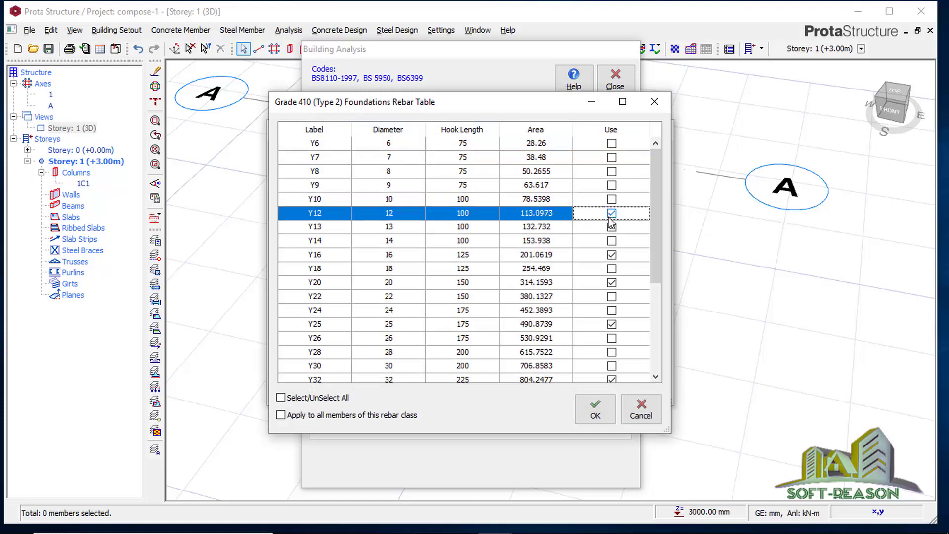
pyautogui.click(613, 228)
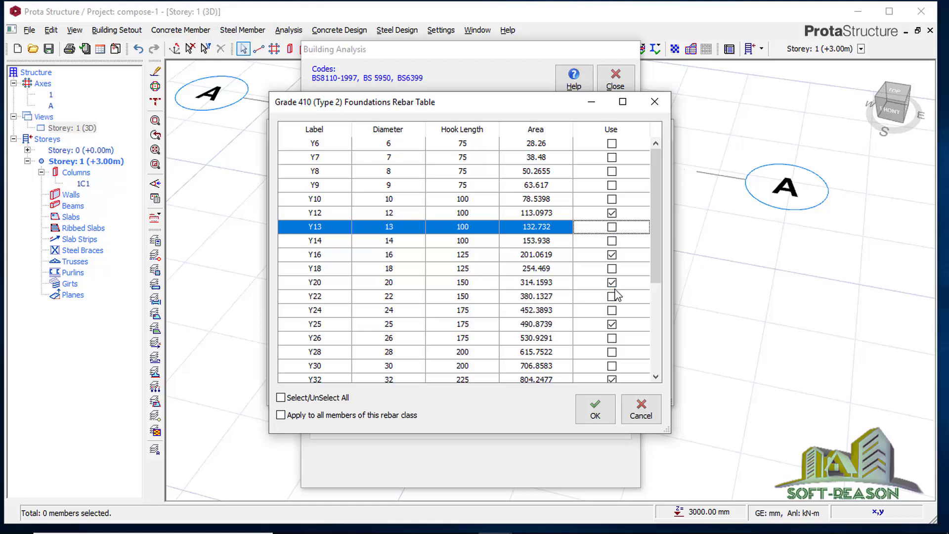
pyautogui.click(612, 324)
pyautogui.click(611, 379)
pyautogui.click(612, 366)
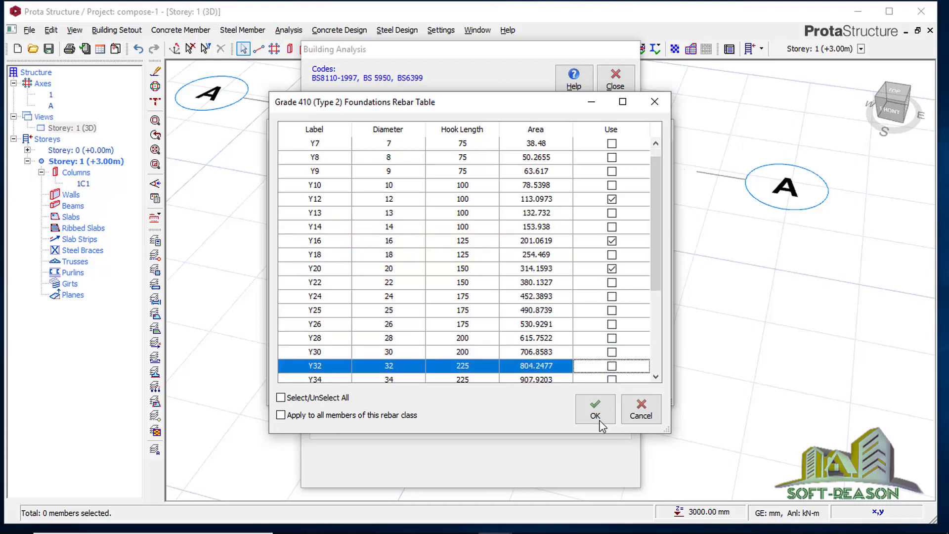
pyautogui.click(596, 416)
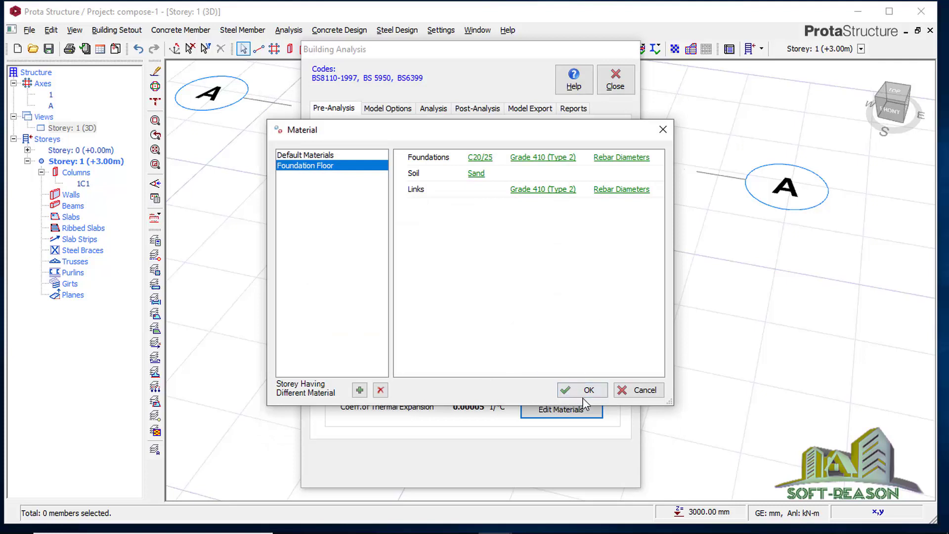
# Accept the material settings, leave the building analysis setup and save the project.
pyautogui.click(583, 392)
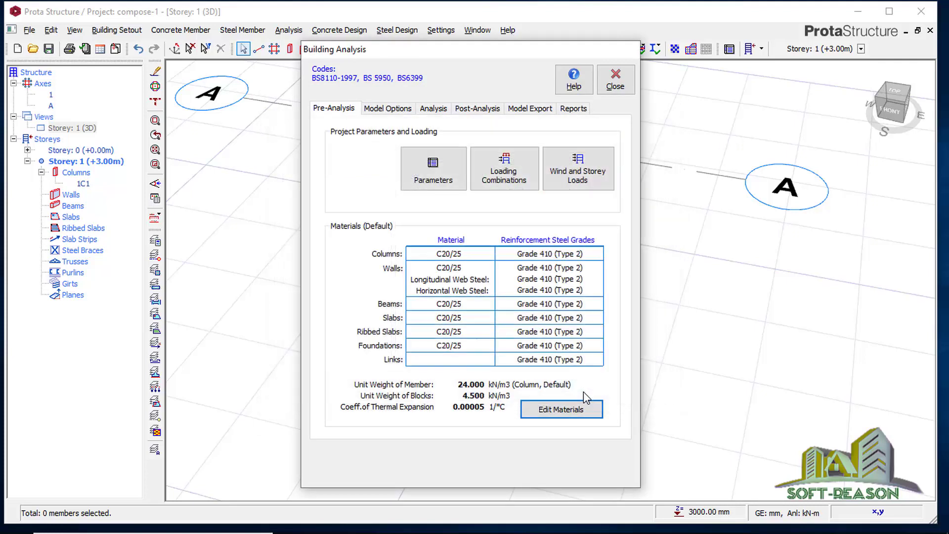
pyautogui.click(616, 89)
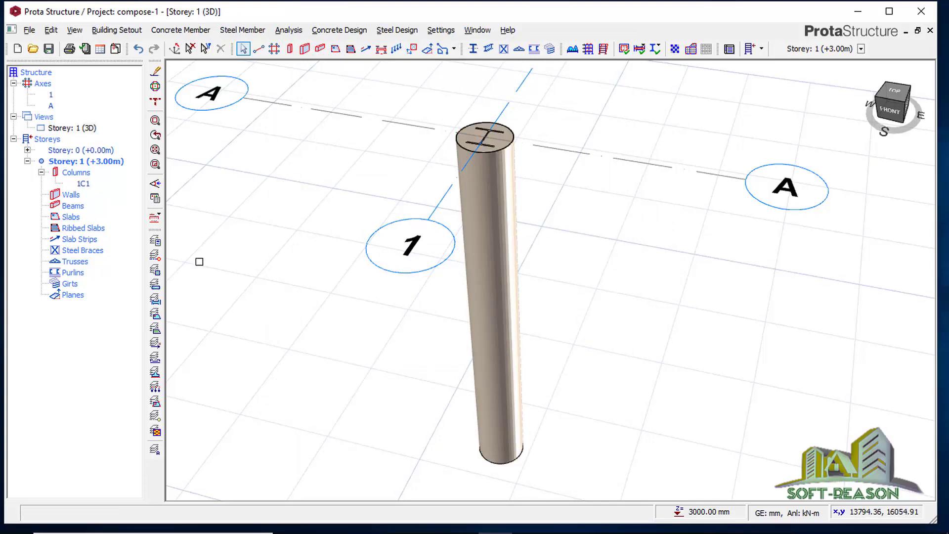
pyautogui.click(48, 50)
# Add a nodal load to the selected column with Fz of -2500 kN in load case G, and save the project.
pyautogui.click(498, 154)
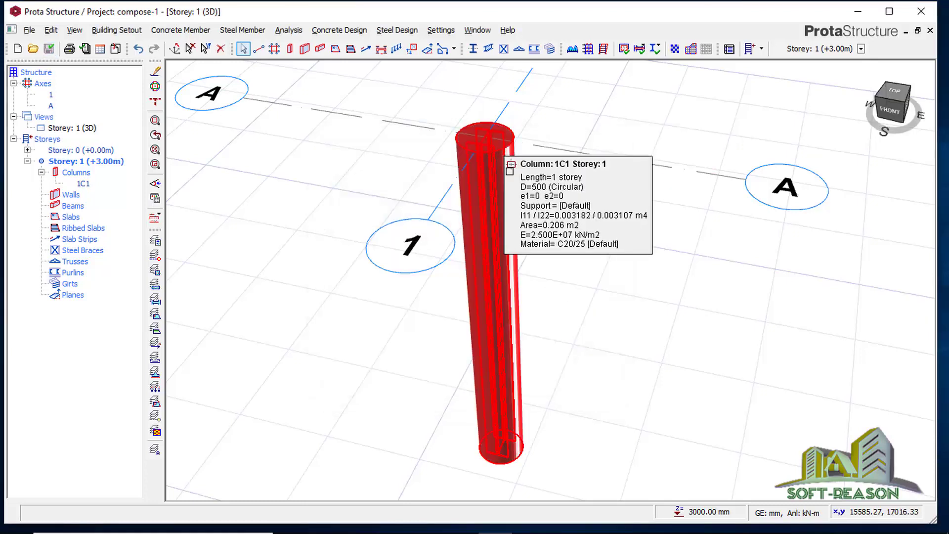
pyautogui.click(501, 160)
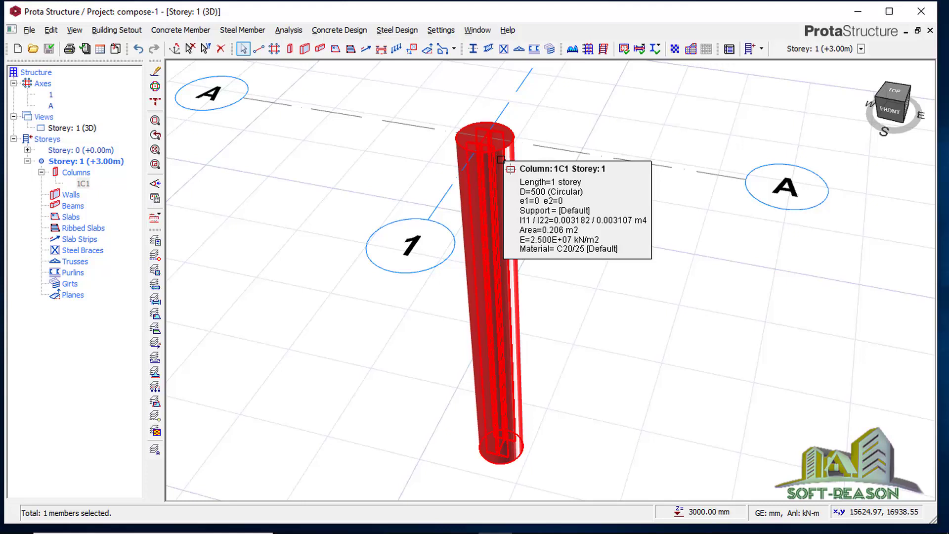
pyautogui.rightClick(500, 159)
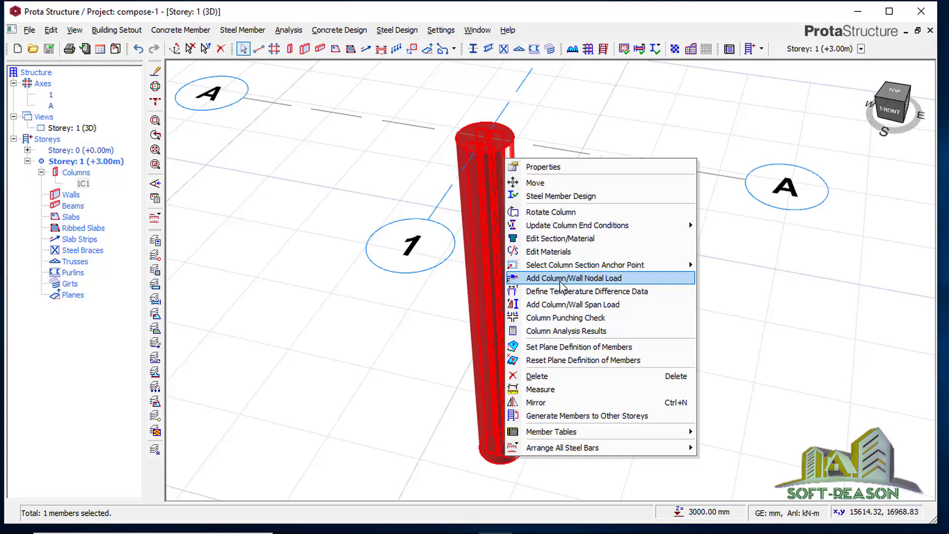
pyautogui.click(560, 281)
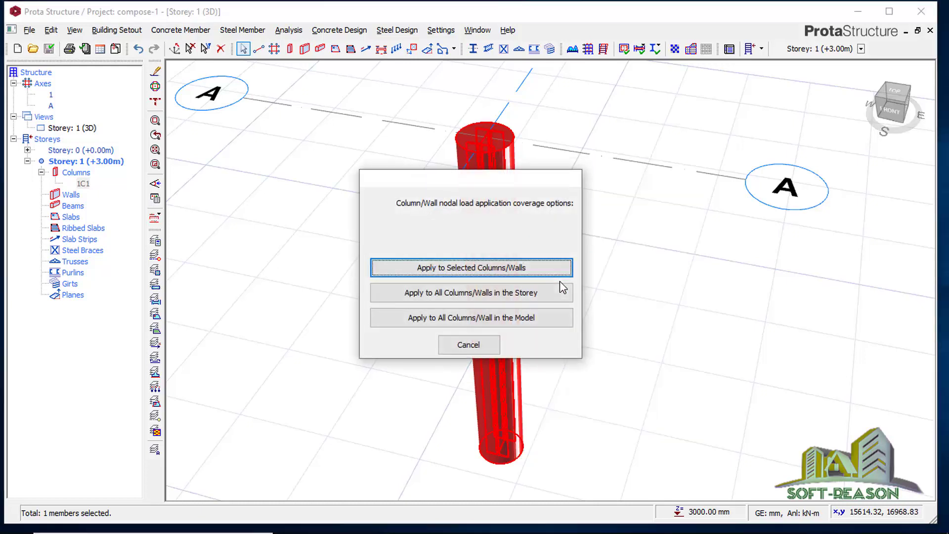
pyautogui.click(448, 271)
pyautogui.click(494, 228)
pyautogui.click(495, 227)
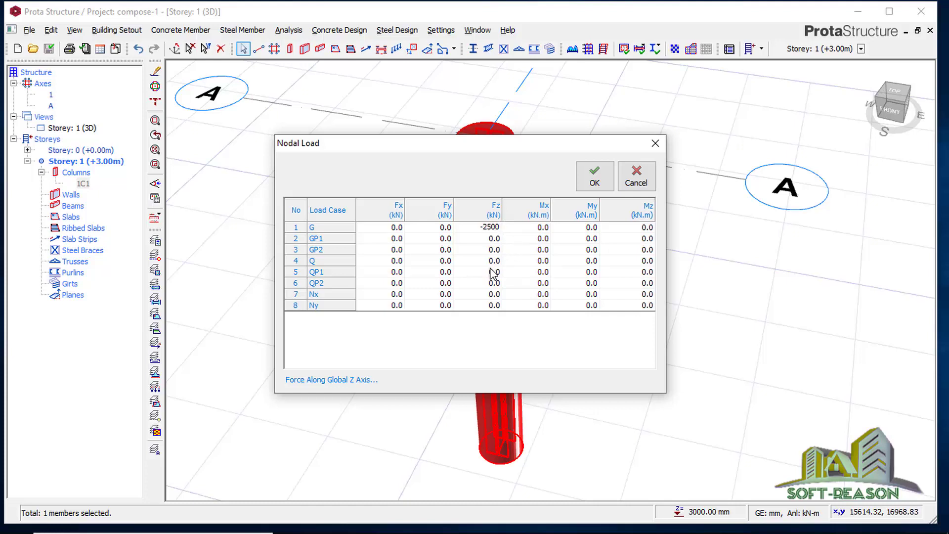
pyautogui.moveTo(488, 149); pyautogui.dragTo(486, 173)
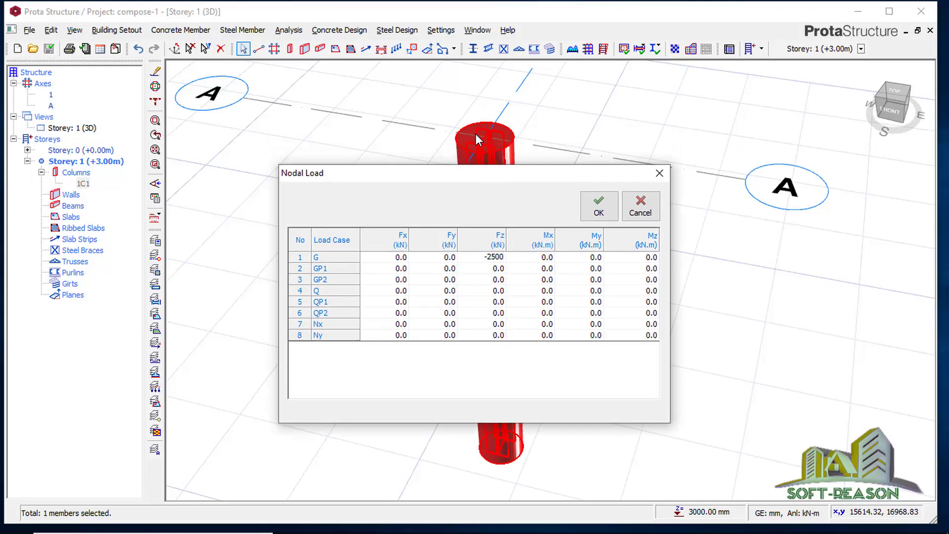
pyautogui.click(596, 214)
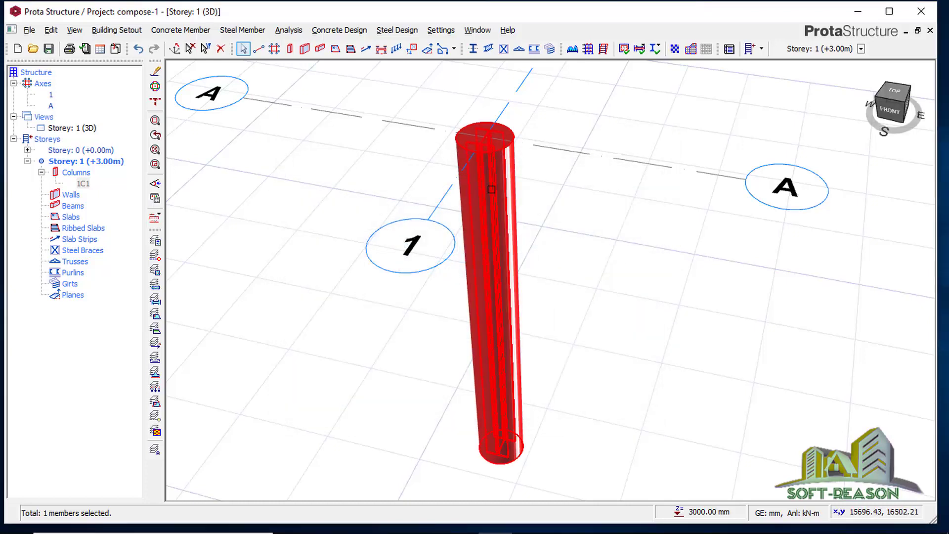
pyautogui.moveTo(490, 189)
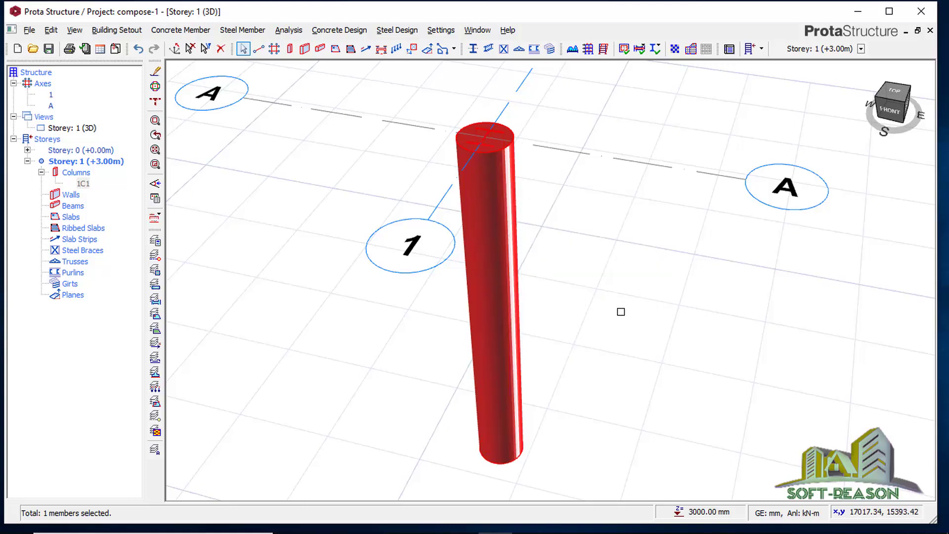
pyautogui.moveTo(651, 326); pyautogui.dragTo(656, 299, button='middle')
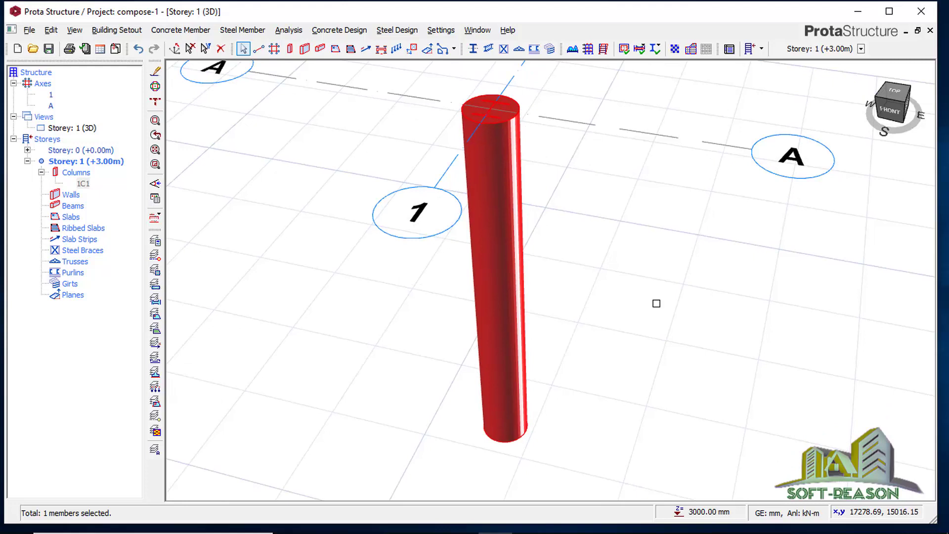
pyautogui.click(49, 48)
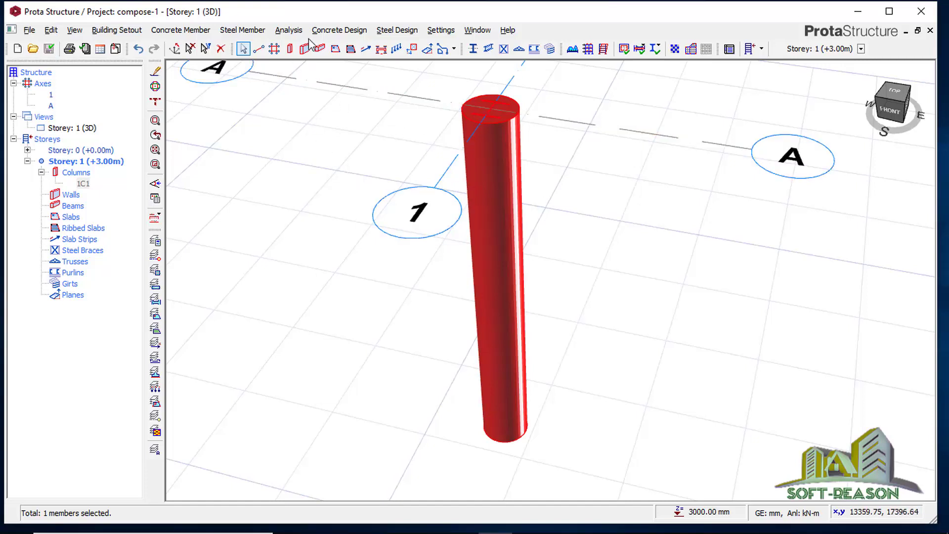
# Run the building model check from the building analysis with all checks enabled for all storeys, and close the check.
pyautogui.click(289, 30)
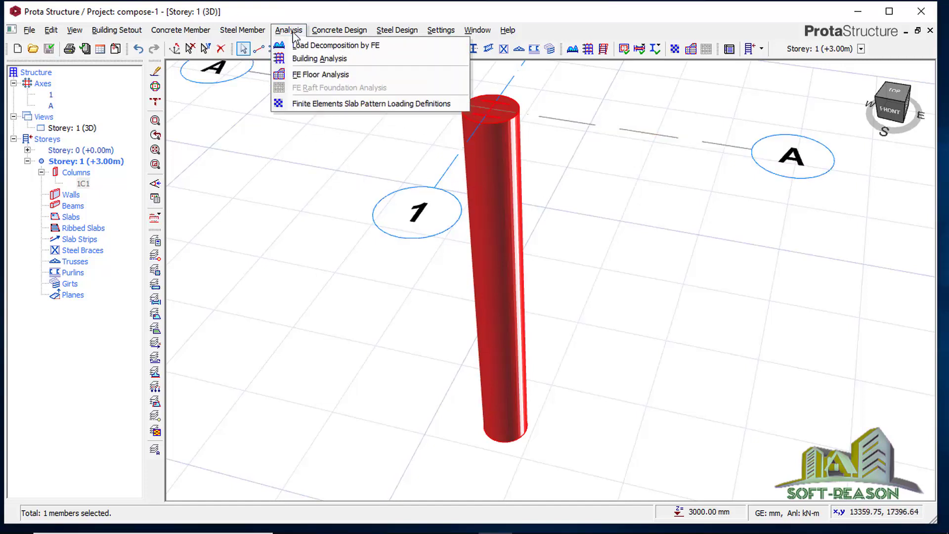
pyautogui.click(313, 60)
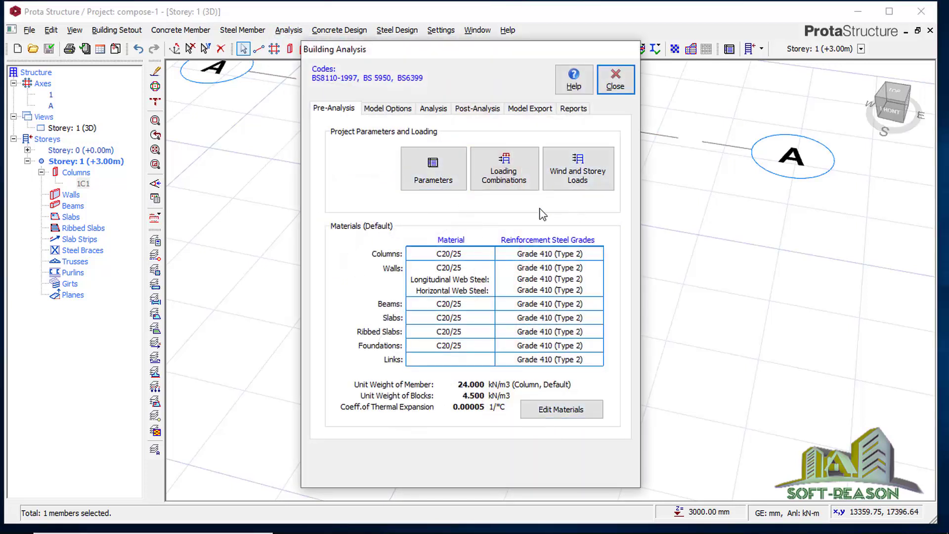
pyautogui.click(431, 108)
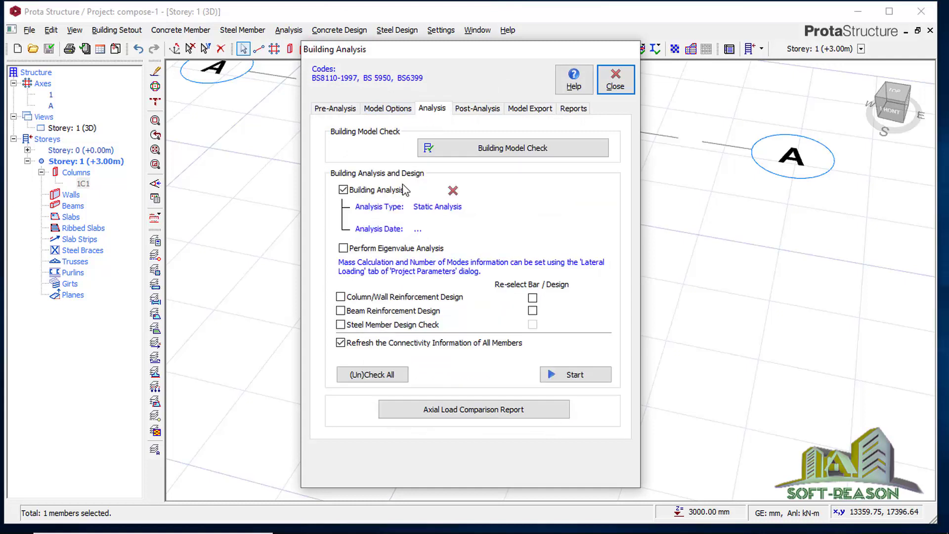
pyautogui.click(498, 152)
pyautogui.click(288, 441)
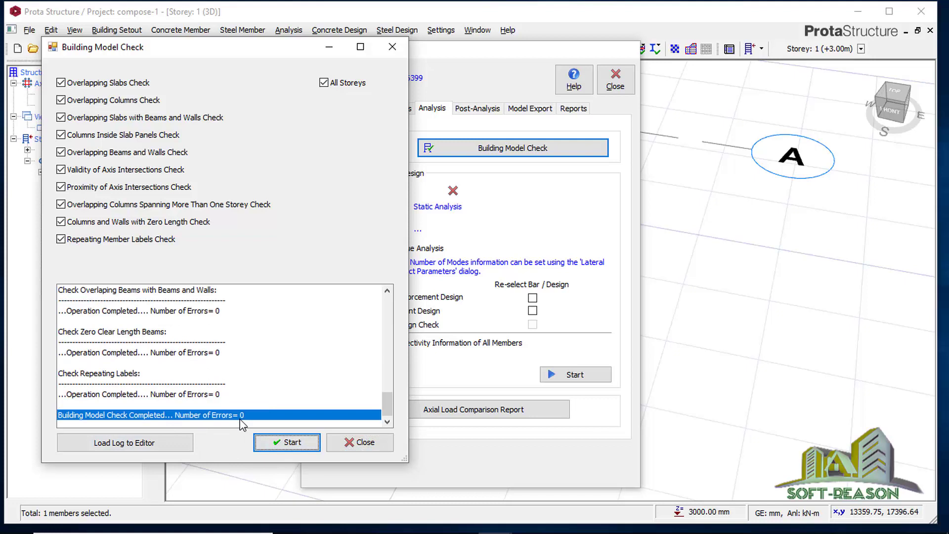
pyautogui.click(352, 442)
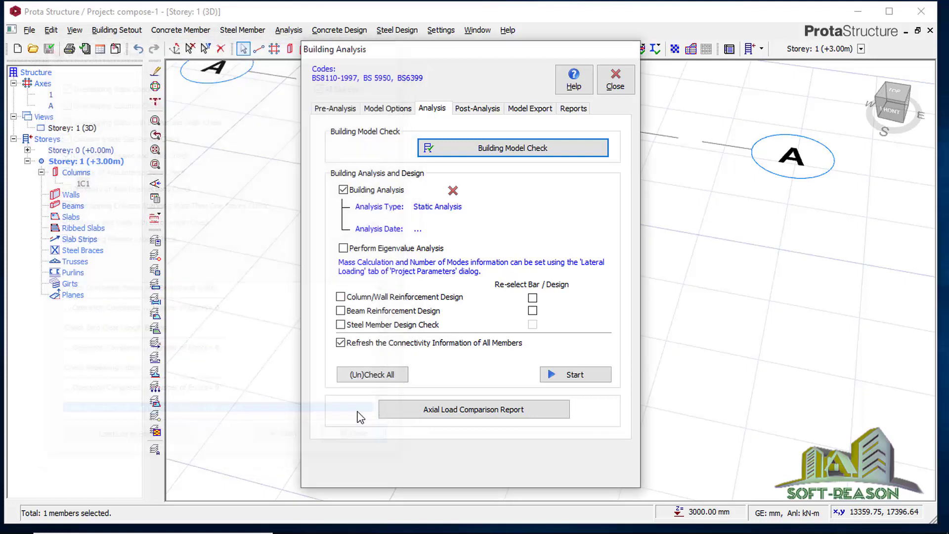
# Run the building analysis with column/wall reinforcement design included and the steel member design check excluded.
pyautogui.click(346, 299)
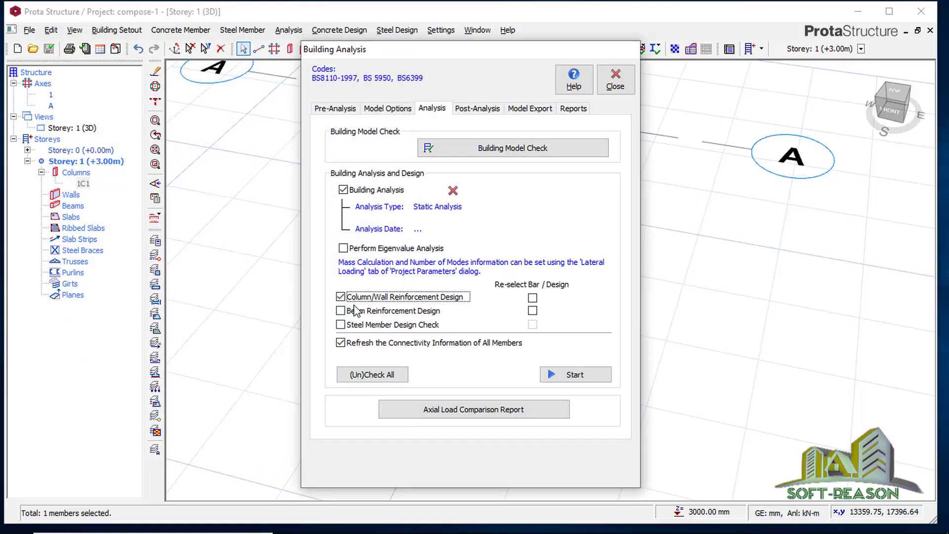
pyautogui.click(352, 326)
pyautogui.click(421, 327)
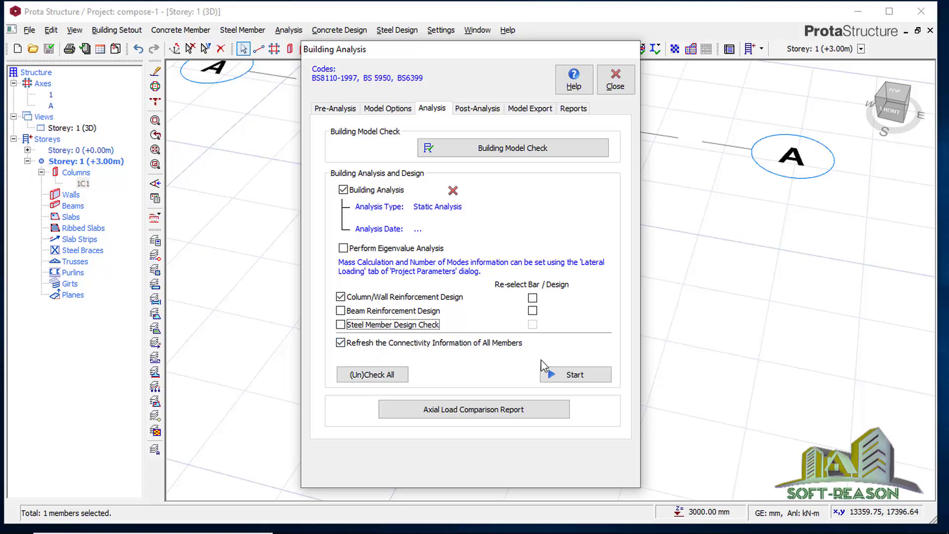
pyautogui.click(576, 374)
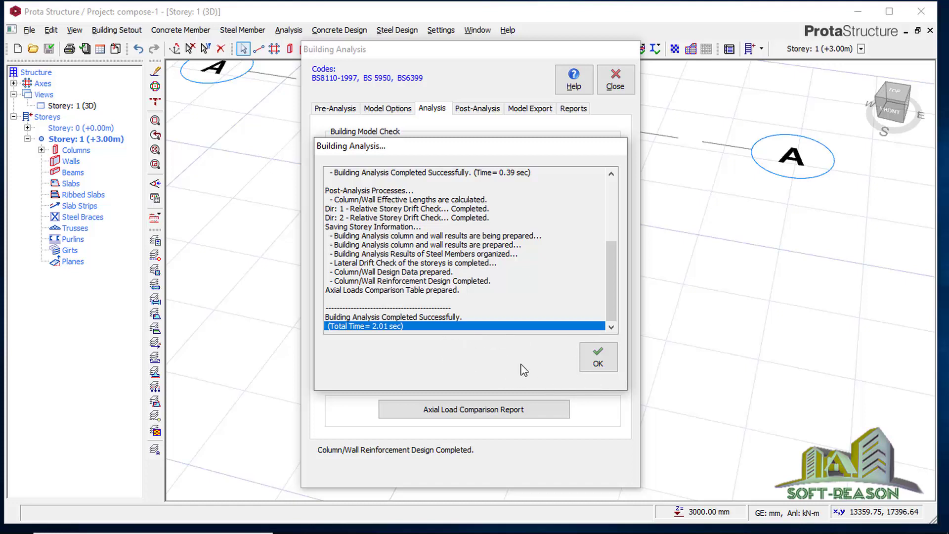
pyautogui.click(600, 360)
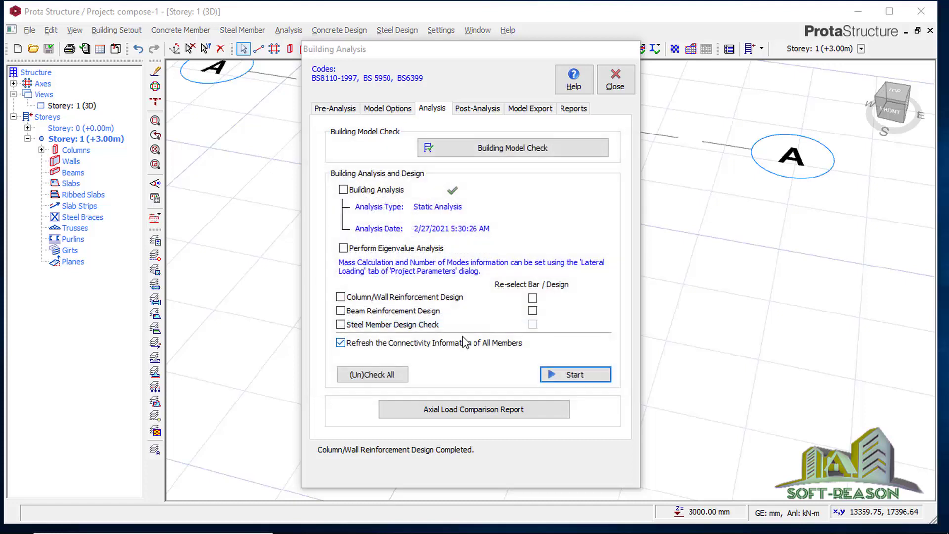
# Display the post-analysis model and results, and examine the vertical load applied at the top of the column.
pyautogui.click(477, 110)
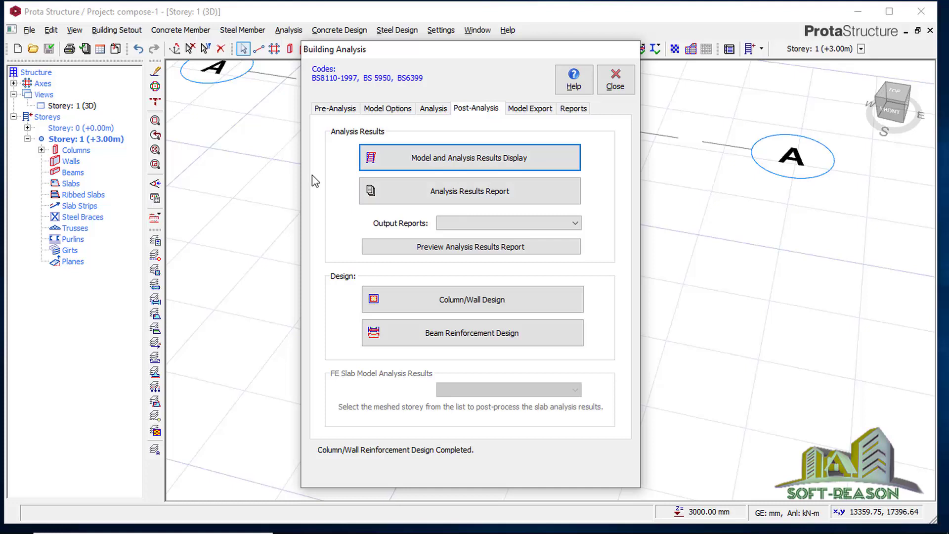
pyautogui.click(458, 163)
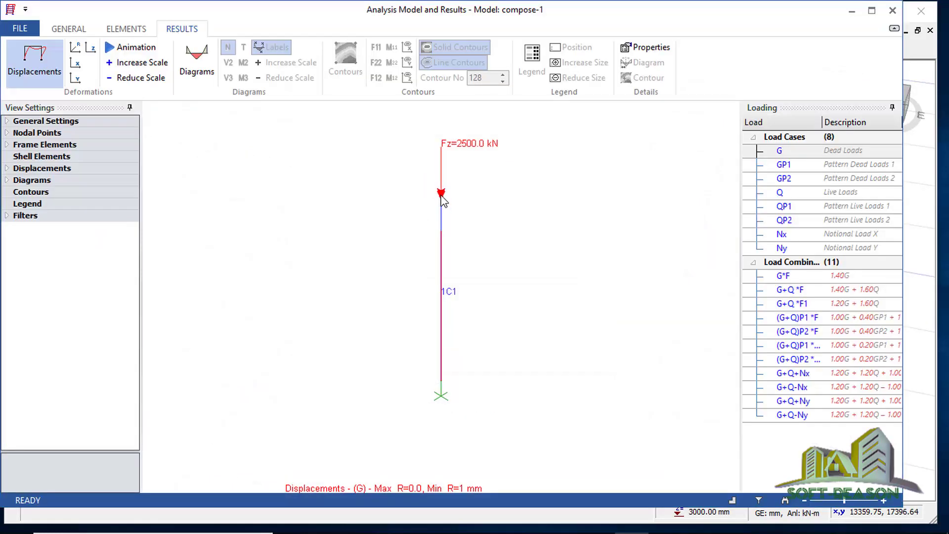
pyautogui.scroll(1, 440, 168)
pyautogui.scroll(-1, 440, 168)
pyautogui.moveTo(455, 217); pyautogui.dragTo(472, 271, button='middle')
pyautogui.scroll(1, 477, 340)
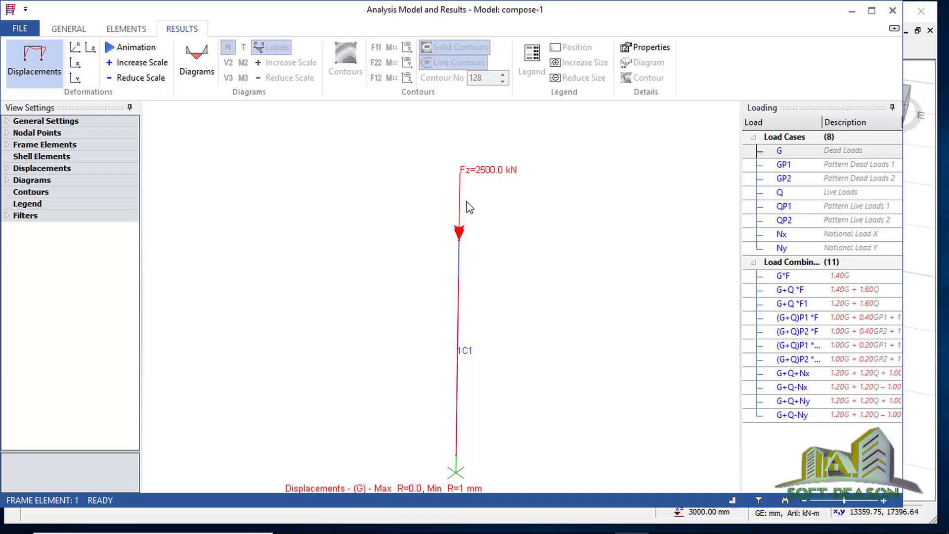
pyautogui.click(458, 252)
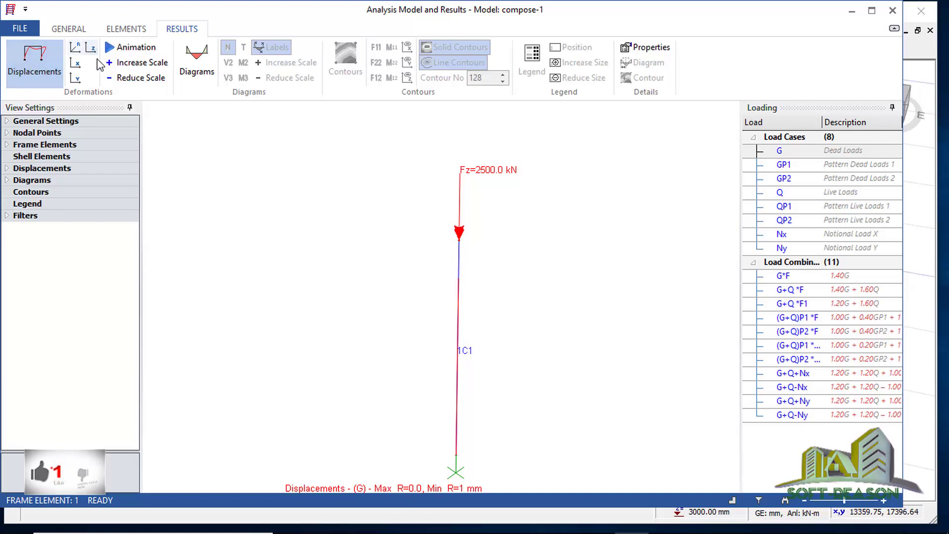
# Animate the column's displacements with the display scale increased to 3008, and leave the results and the building analysis.
pyautogui.click(131, 47)
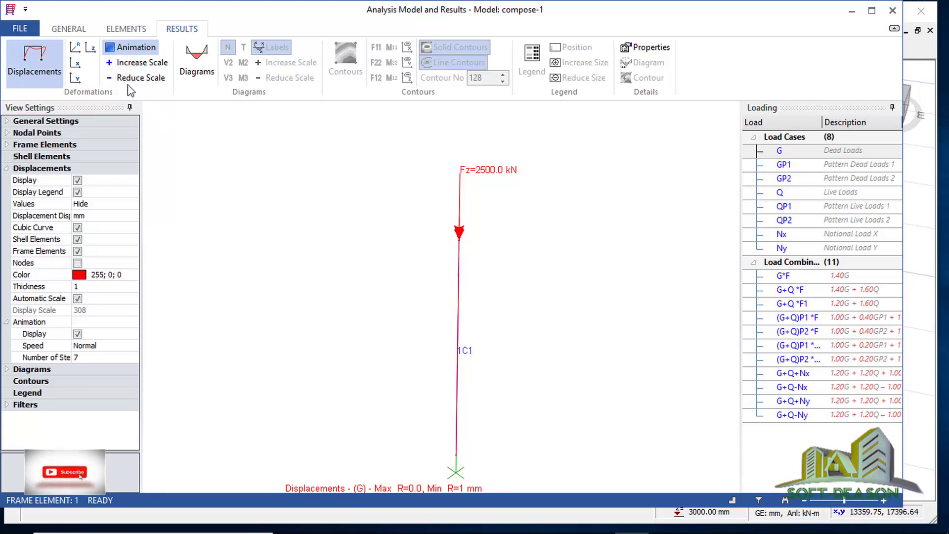
pyautogui.click(122, 66)
pyautogui.click(121, 66)
pyautogui.click(121, 66)
pyautogui.click(122, 66)
pyautogui.click(121, 66)
pyautogui.click(122, 64)
pyautogui.click(121, 64)
pyautogui.click(121, 64)
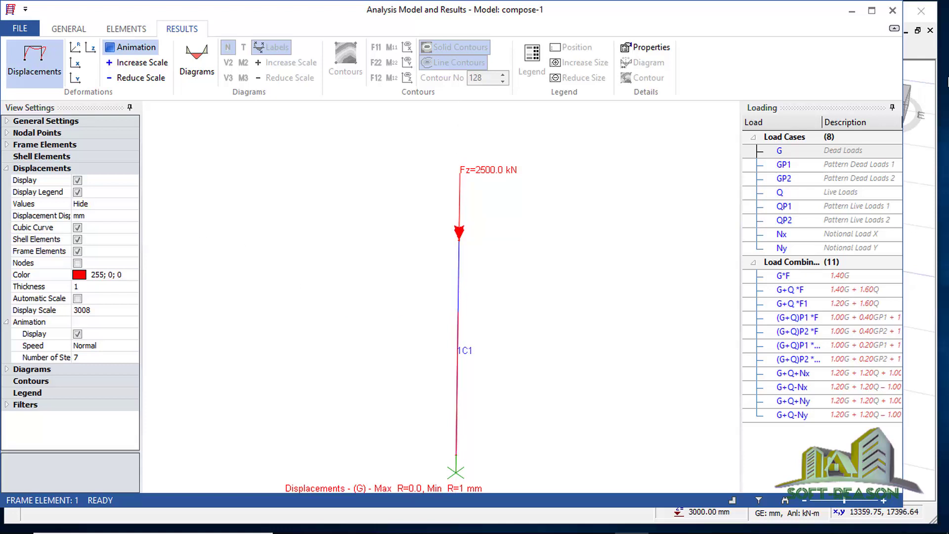
pyautogui.click(892, 10)
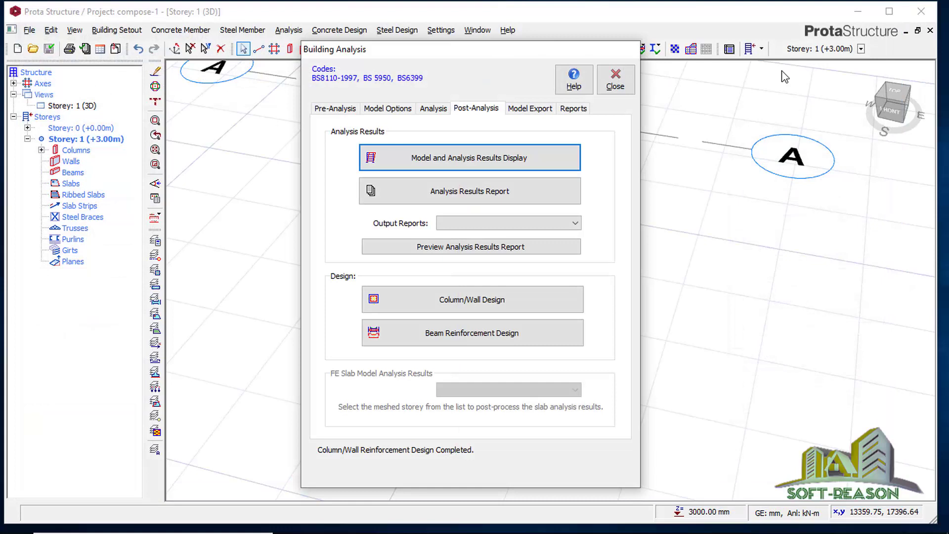
pyautogui.click(615, 80)
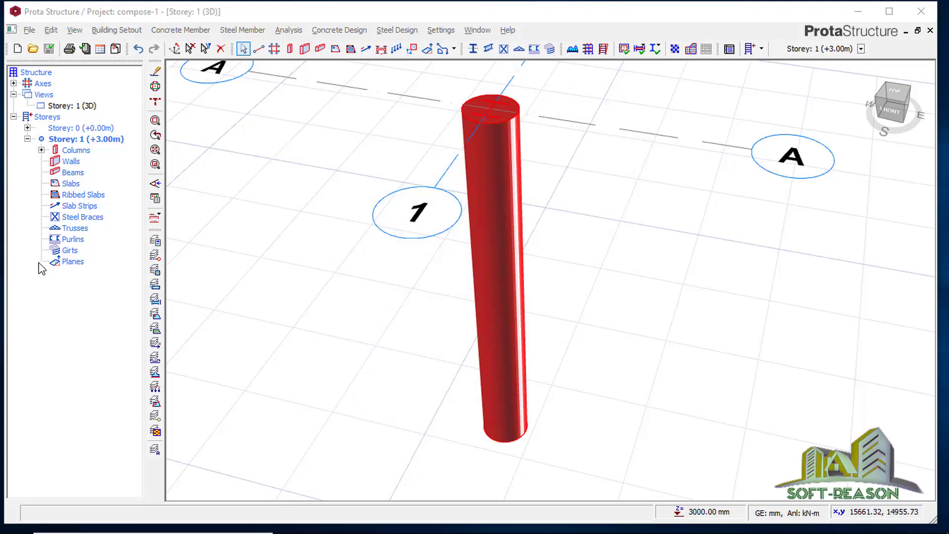
# Open the section design for the Storey 1 columns and bring up the interactive design of column 1C1.
pyautogui.click(42, 150)
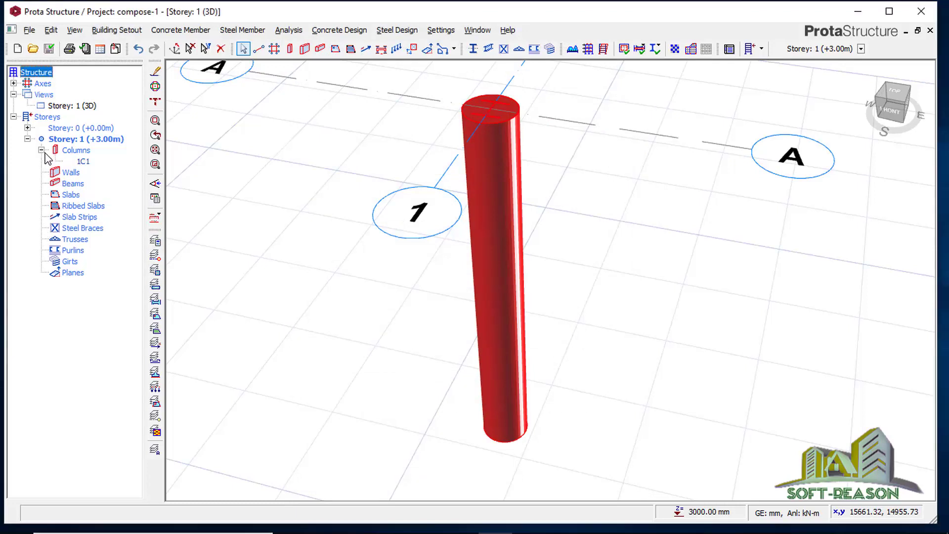
pyautogui.click(78, 150)
pyautogui.rightClick(79, 151)
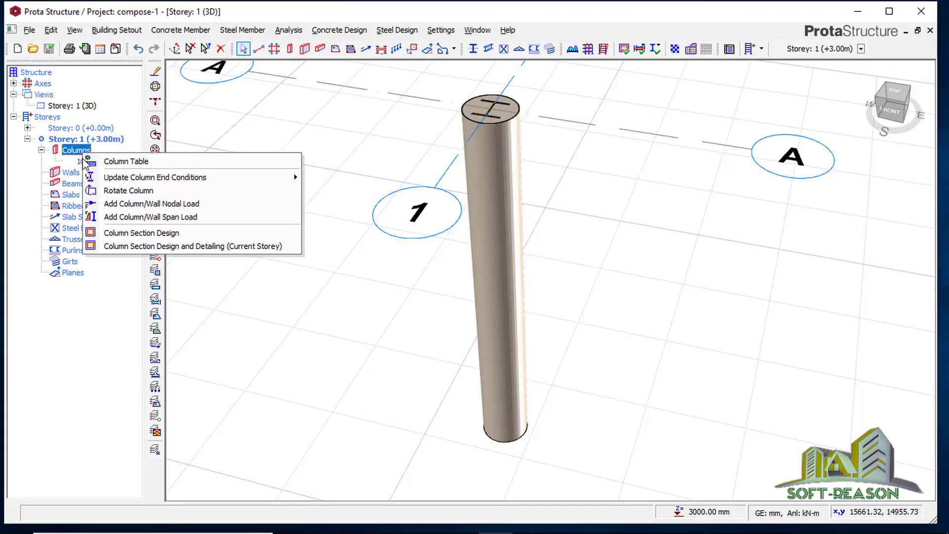
pyautogui.click(131, 233)
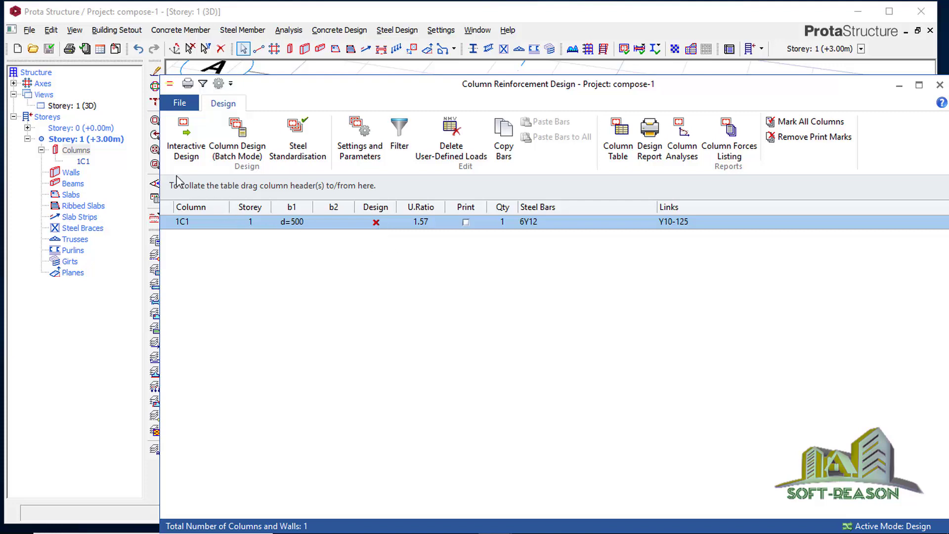
pyautogui.click(184, 157)
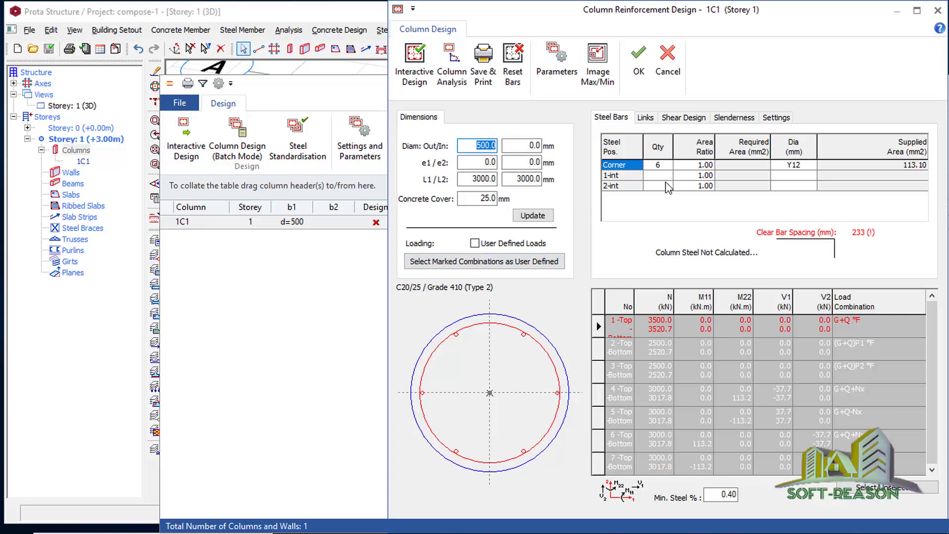
# Run the interactive reinforcement design for column 1C1, accept the designed bars and leave the column design.
pyautogui.click(415, 73)
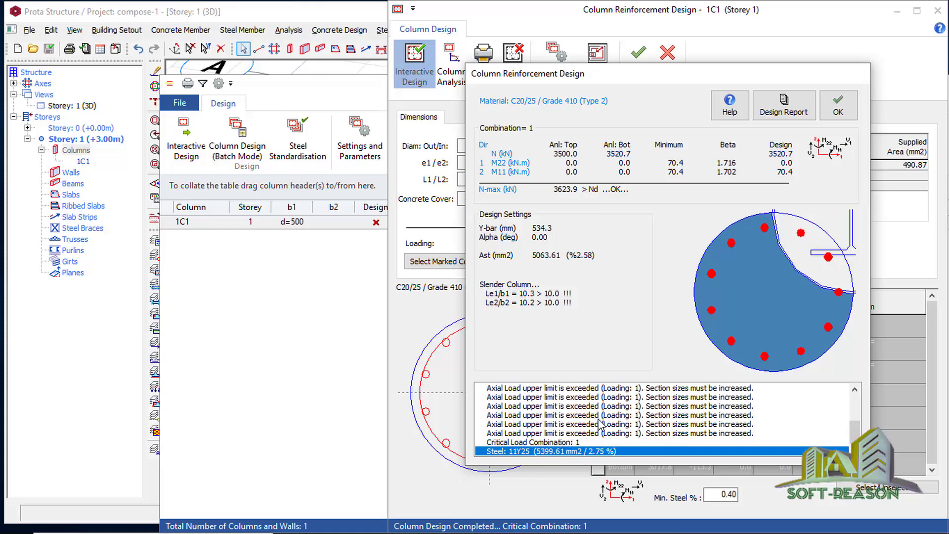
pyautogui.click(854, 110)
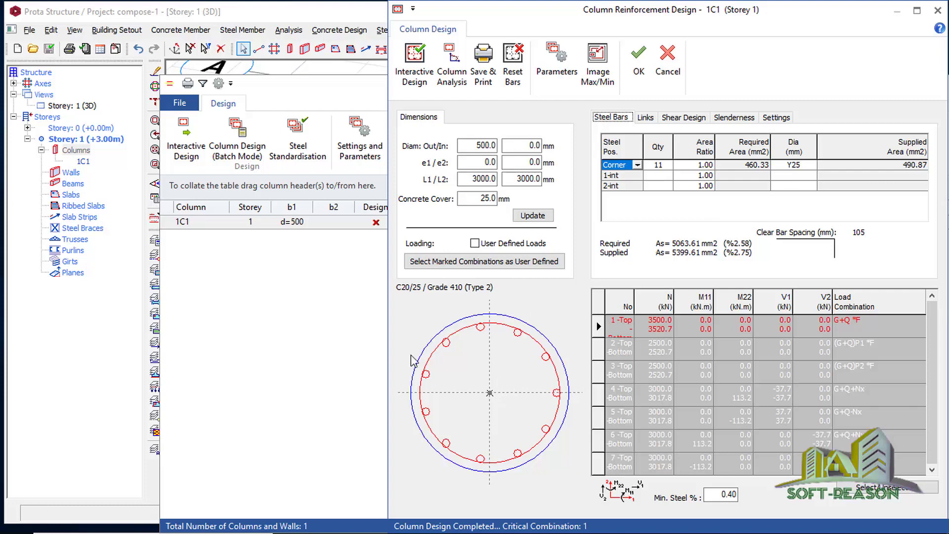
pyautogui.click(639, 77)
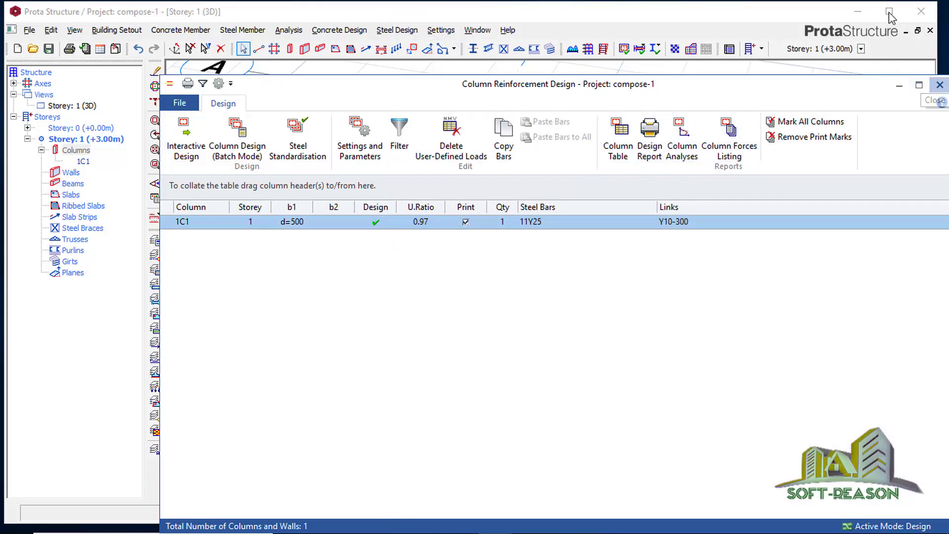
pyautogui.hotkey('alt', 'F4')
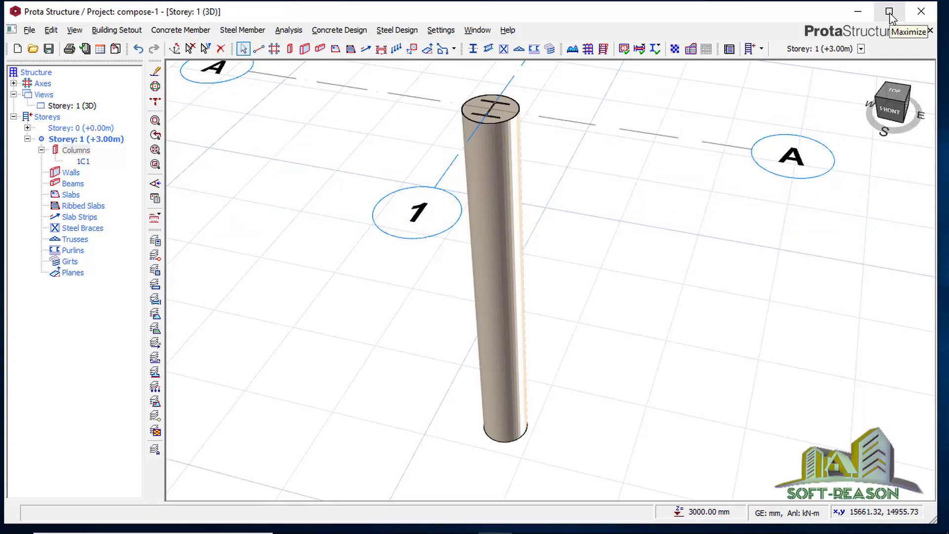
# Enlarge the program window, switch the Storey 1 view to plan and save the project.
pyautogui.click(889, 17)
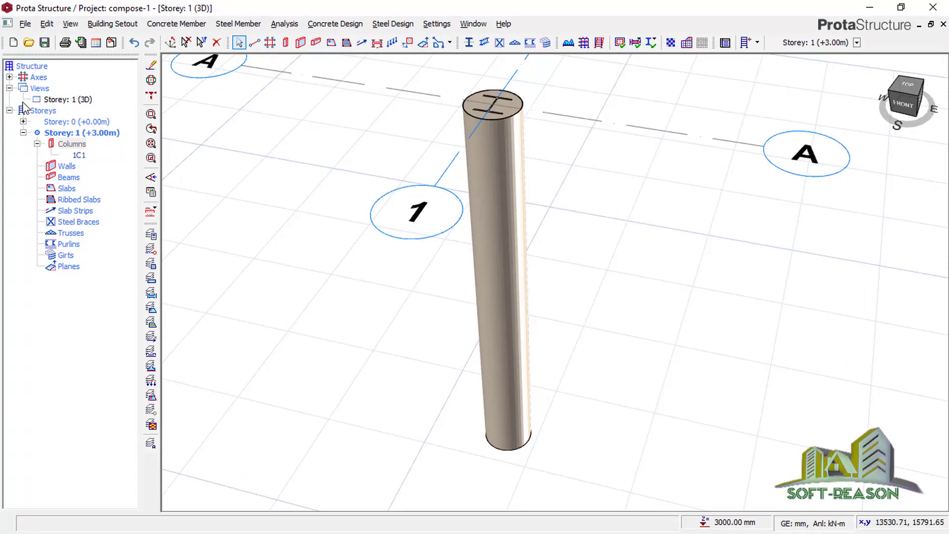
pyautogui.click(71, 103)
pyautogui.rightClick(71, 103)
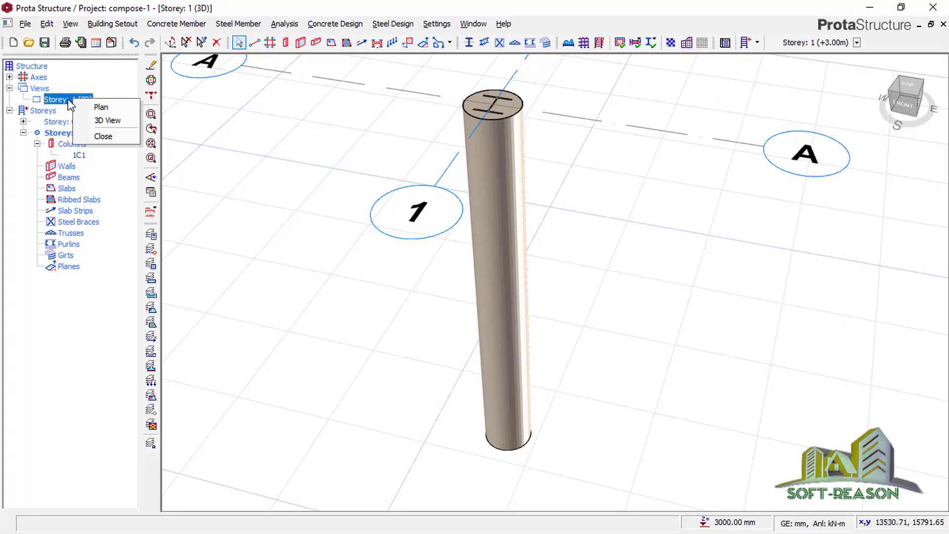
pyautogui.click(92, 112)
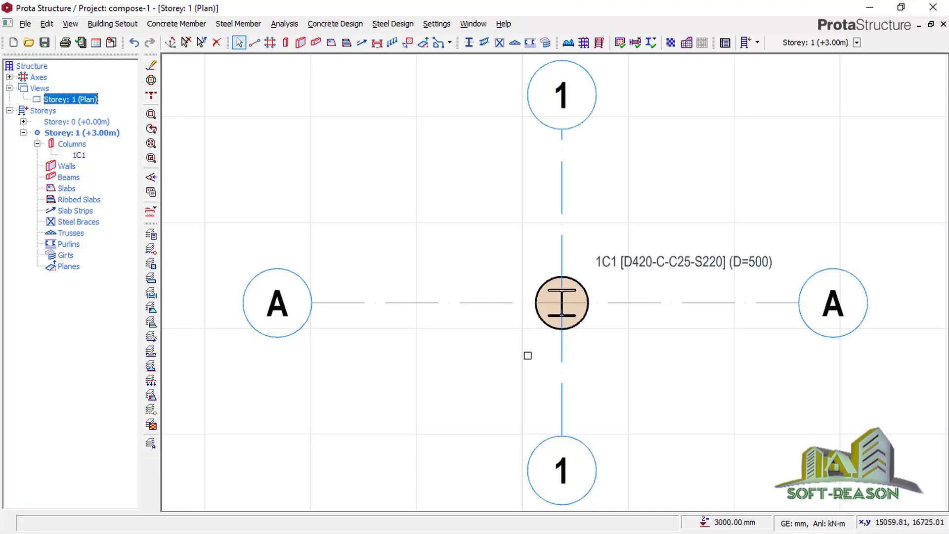
pyautogui.click(45, 42)
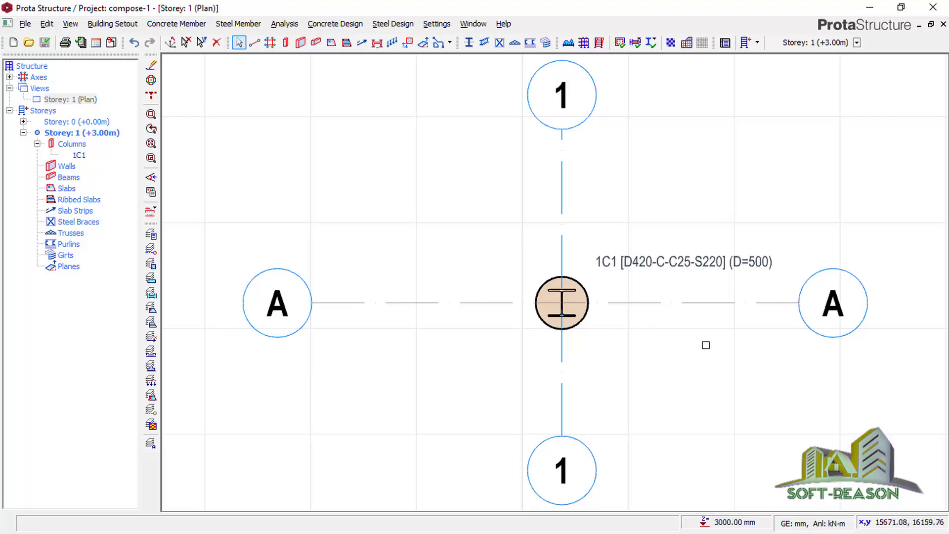
# Make Storey 0 the active storey and start inserting a pad base under column 1C1.
pyautogui.doubleClick(72, 121)
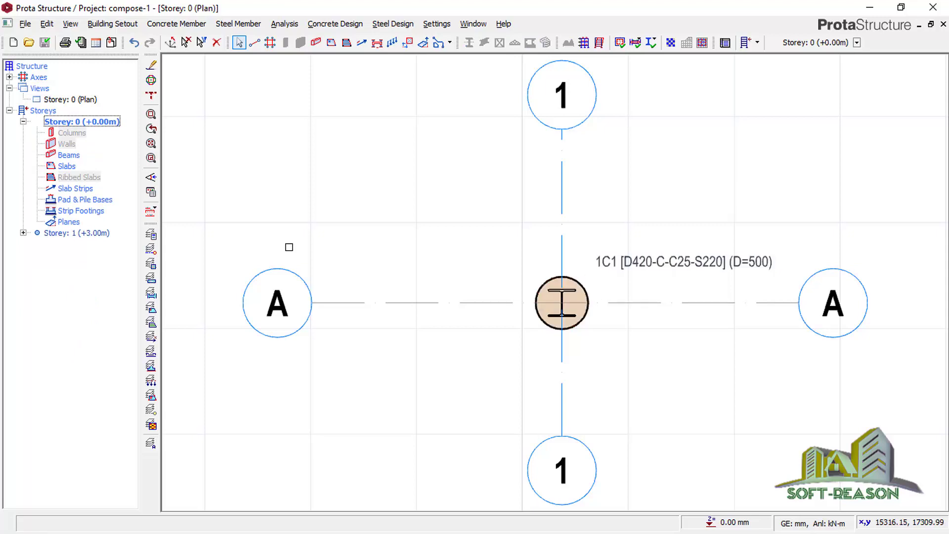
pyautogui.click(580, 286)
pyautogui.rightClick(582, 299)
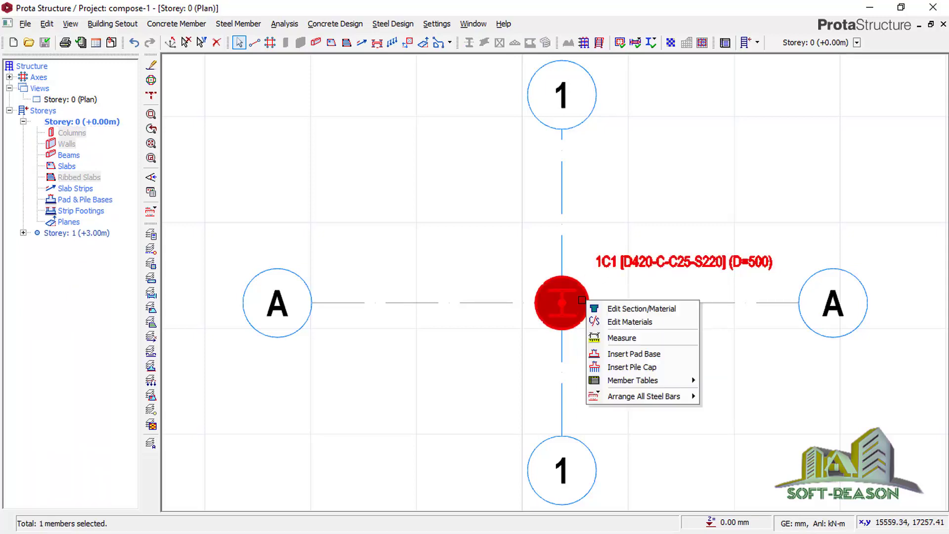
pyautogui.click(615, 354)
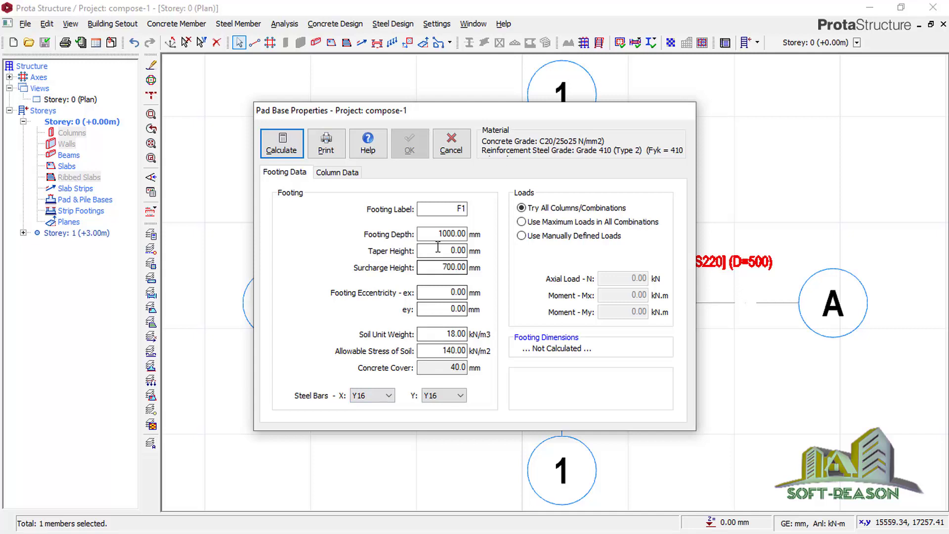
# Set the depth of footing F1 to 500 mm and calculate its design with the square footing option toggled.
pyautogui.doubleClick(468, 238)
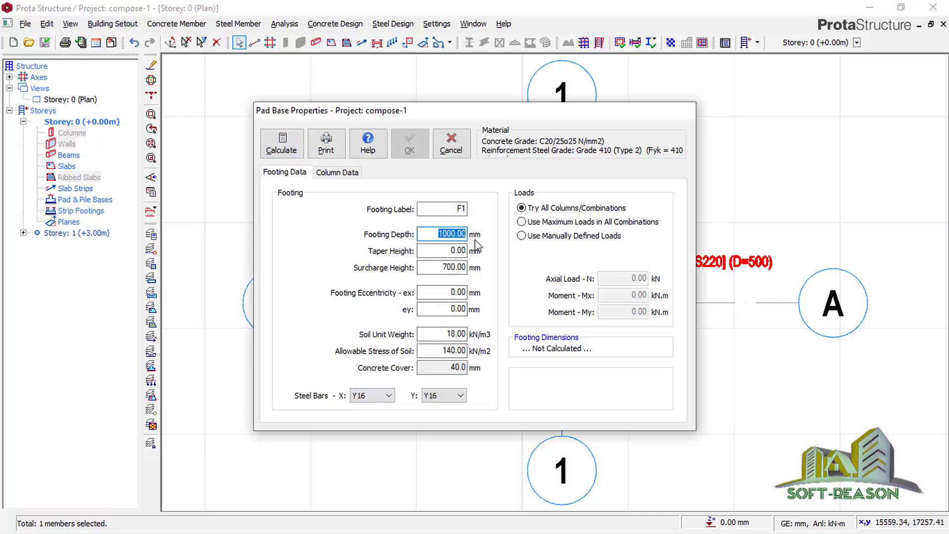
pyautogui.write('500')
pyautogui.click(281, 144)
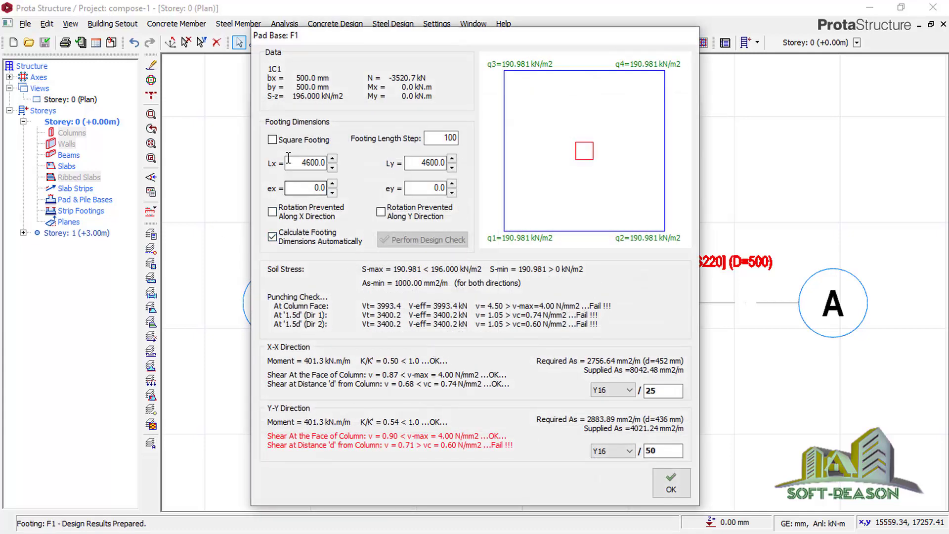
pyautogui.click(271, 140)
pyautogui.click(671, 482)
# Set the depth of footing F1 to 600 mm and calculate its design again.
pyautogui.moveTo(441, 234); pyautogui.dragTo(460, 243)
pyautogui.write('6')
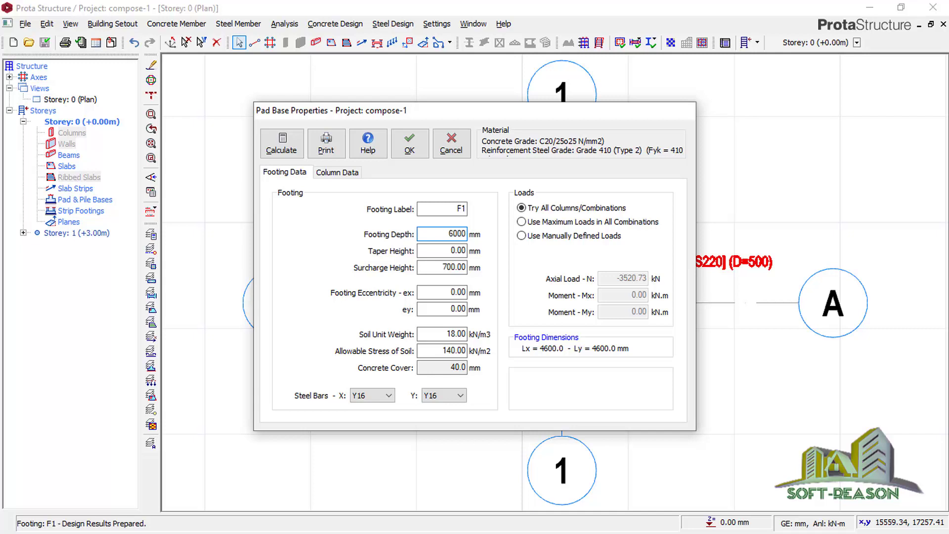
pyautogui.write('00')
pyautogui.click(284, 146)
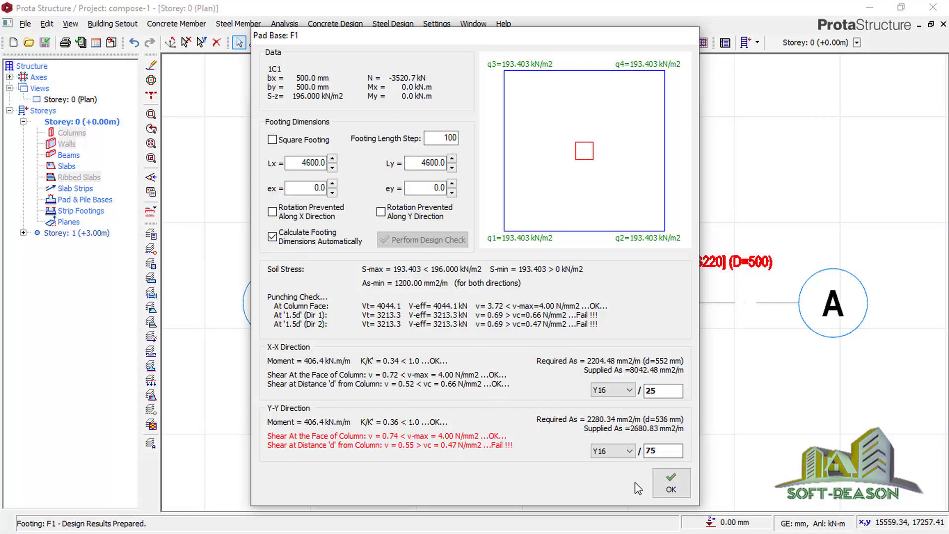
pyautogui.click(673, 483)
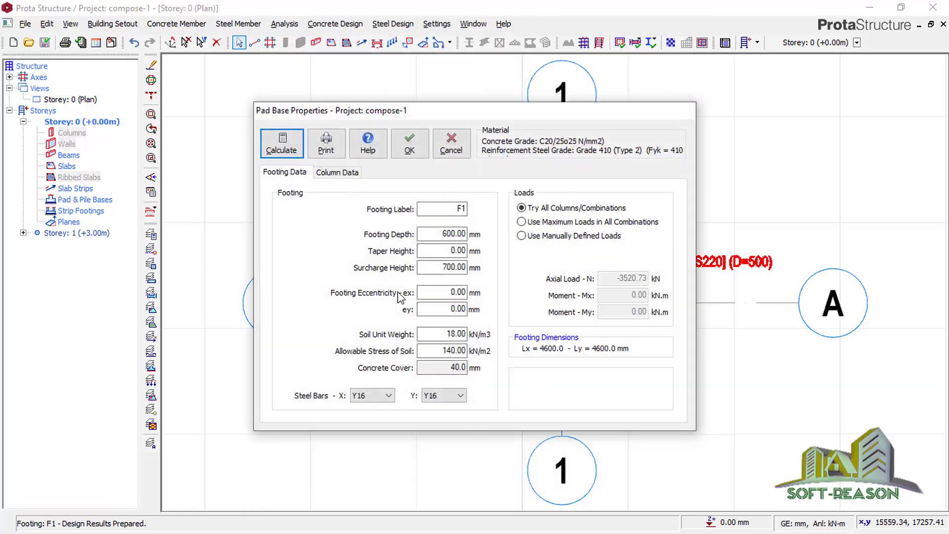
# Try a depth of 800 mm for footing F1 and recalculate the pad base design.
pyautogui.doubleClick(435, 235)
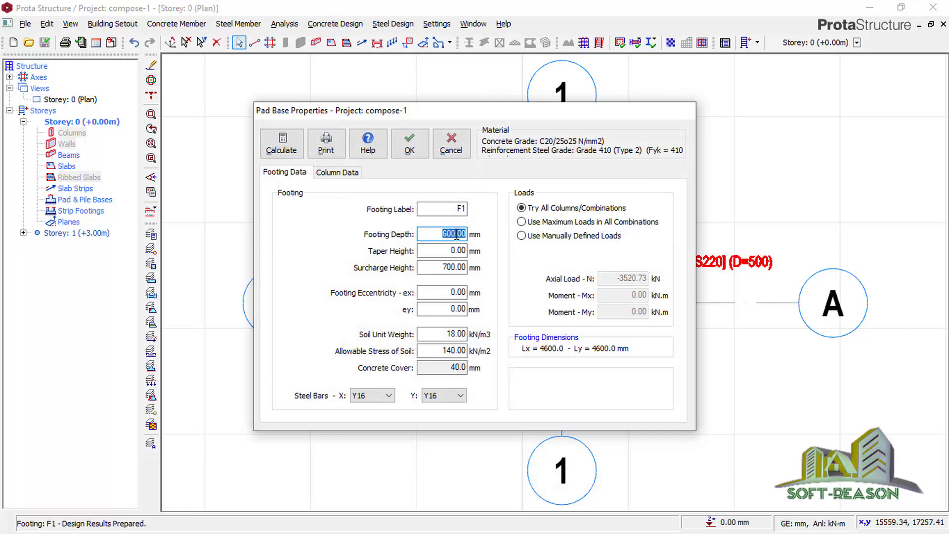
pyautogui.write('8')
pyautogui.click(282, 151)
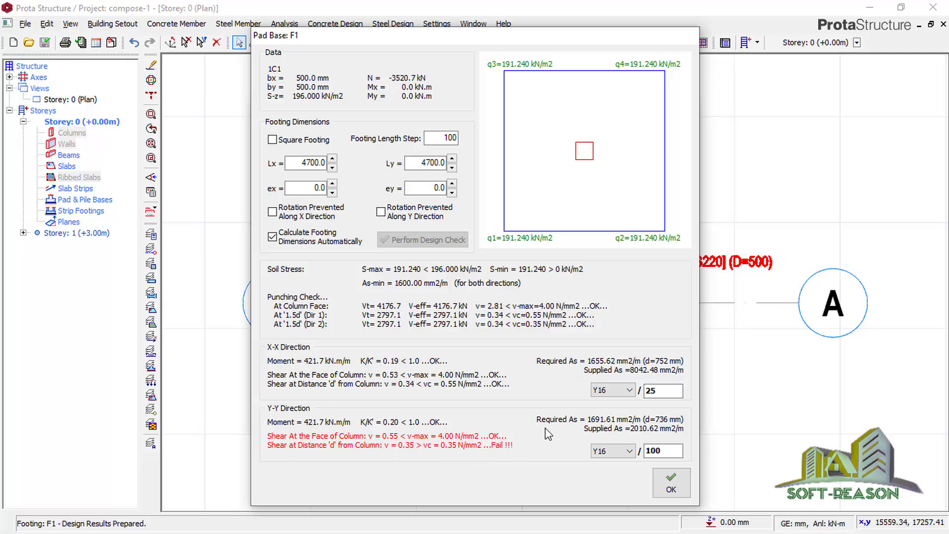
pyautogui.click(671, 487)
# Set the depth of footing F1 to 900 mm, calculate it as a square footing and accept the pad base.
pyautogui.moveTo(440, 234); pyautogui.dragTo(486, 246)
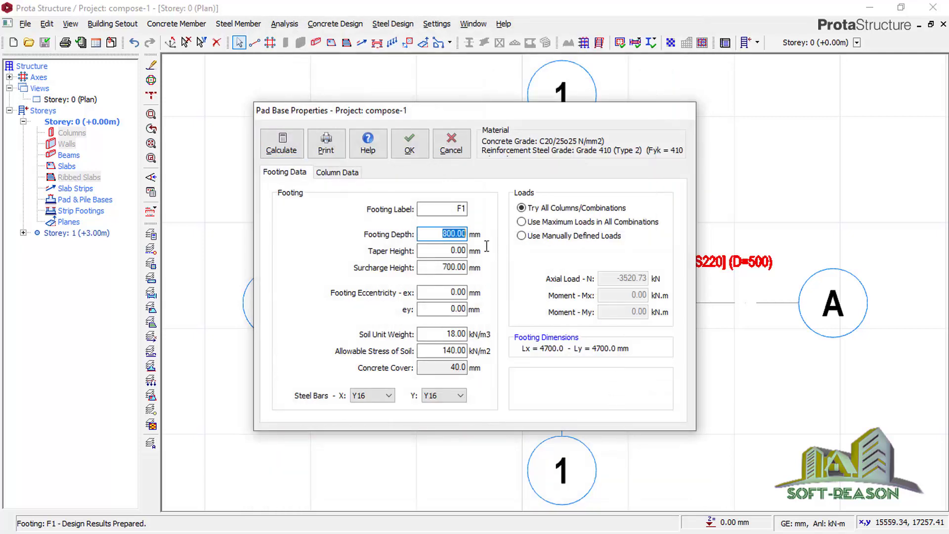
pyautogui.write('900')
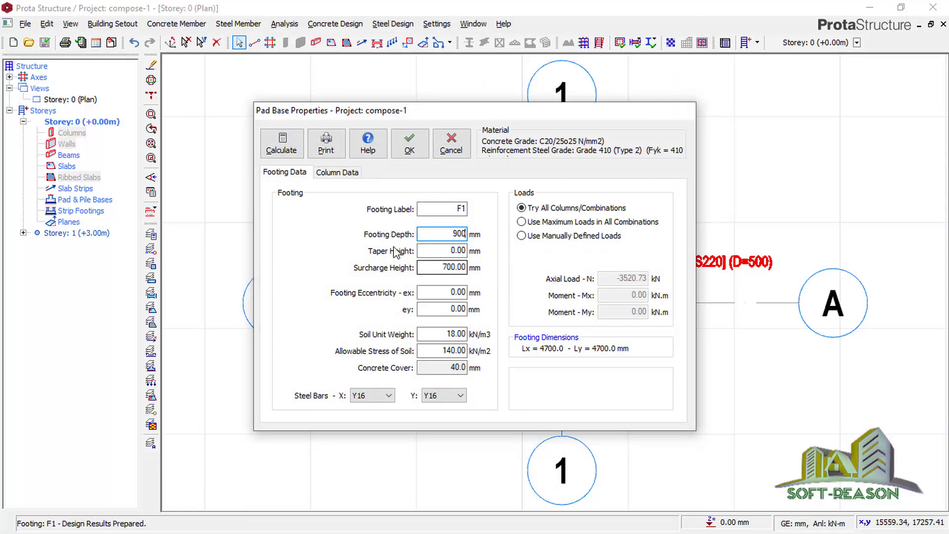
pyautogui.click(271, 146)
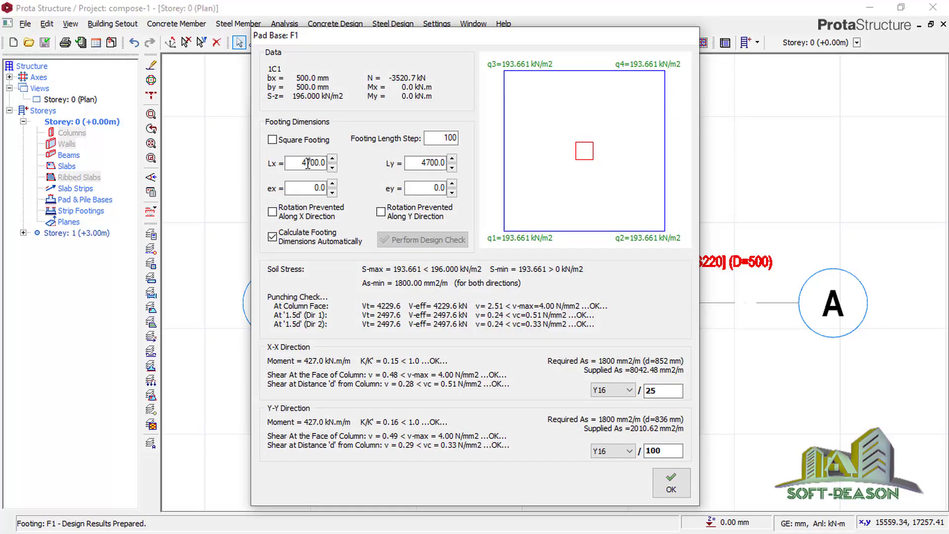
pyautogui.click(272, 140)
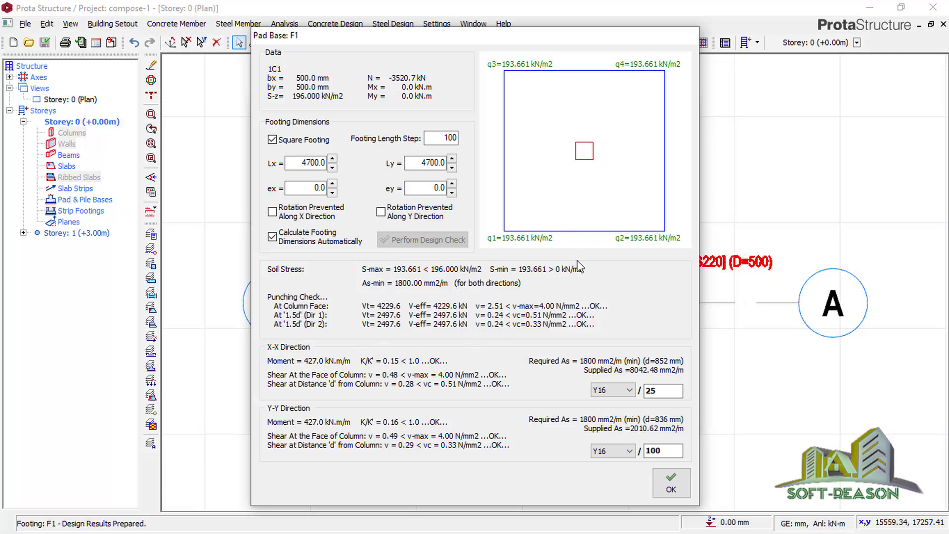
pyautogui.click(671, 481)
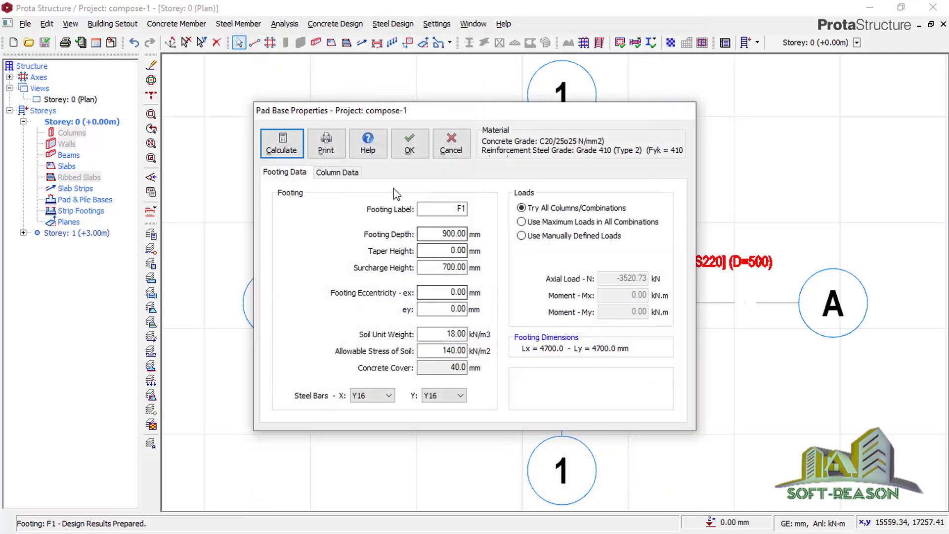
pyautogui.click(401, 153)
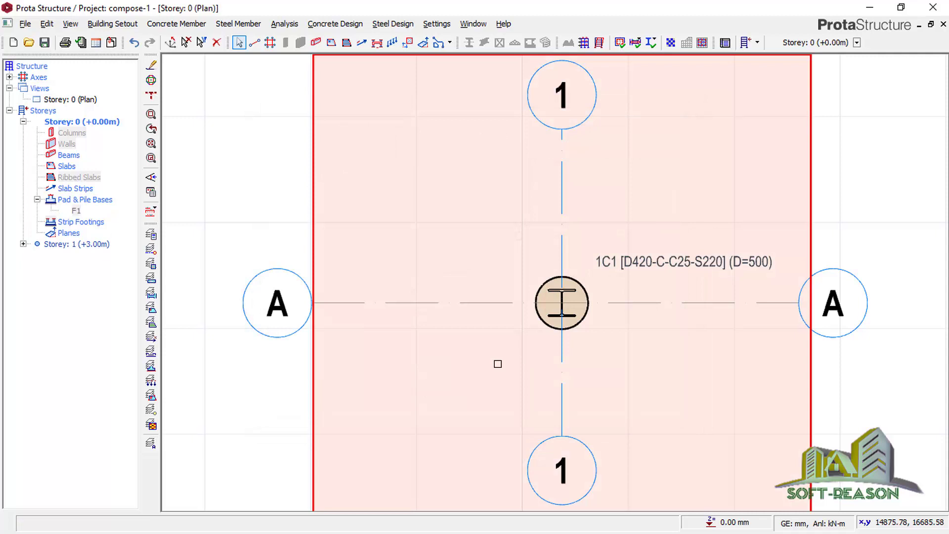
# Show the Storey 0 footing and column in a 3D view and save the project.
pyautogui.scroll(-2, 573, 259)
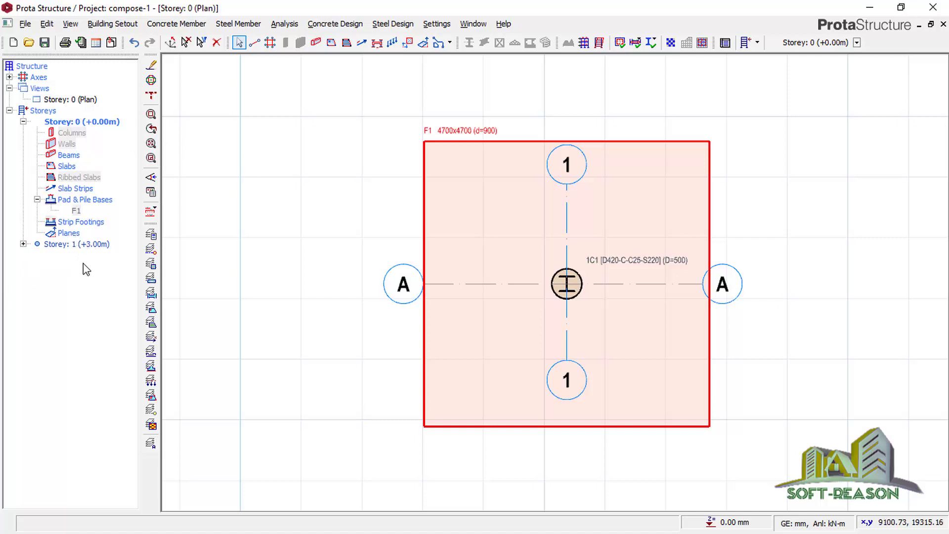
pyautogui.rightClick(89, 99)
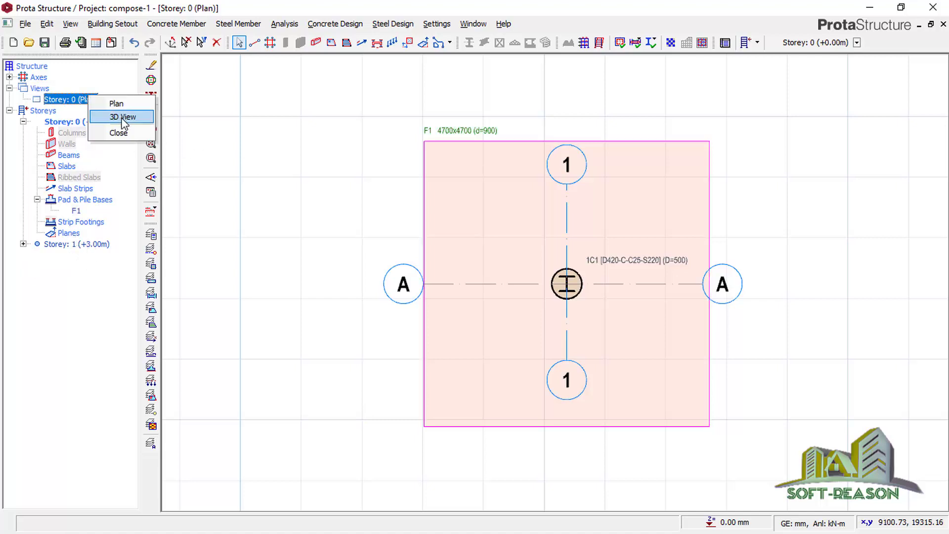
pyautogui.click(123, 117)
pyautogui.moveTo(490, 440)
pyautogui.mouseDown(button='middle')
pyautogui.moveTo(461, 414)
pyautogui.moveTo(650, 424)
pyautogui.moveTo(606, 445)
pyautogui.moveTo(555, 454)
pyautogui.moveTo(510, 441)
pyautogui.moveTo(509, 453)
pyautogui.moveTo(623, 458)
pyautogui.moveTo(638, 439)
pyautogui.moveTo(446, 445)
pyautogui.moveTo(459, 440)
pyautogui.mouseUp(button='middle')
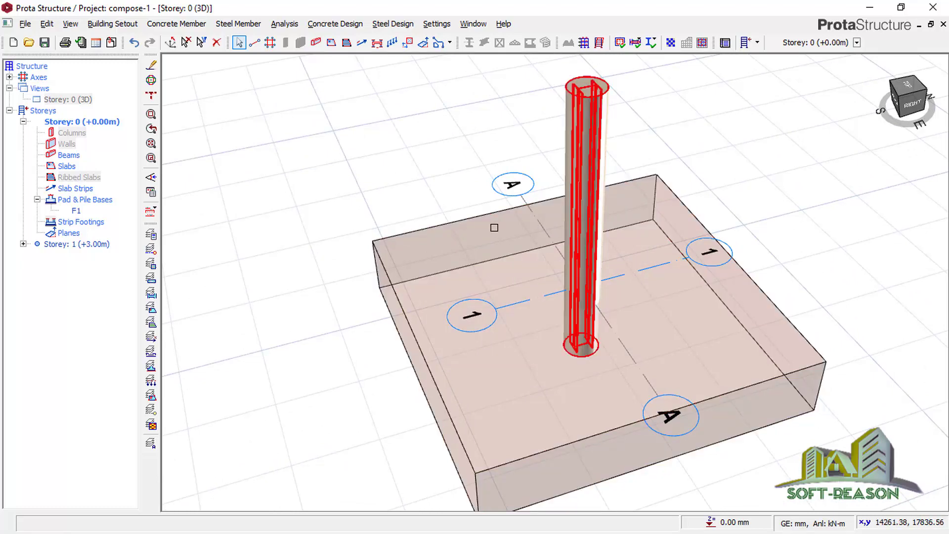
pyautogui.moveTo(795, 410); pyautogui.dragTo(846, 391, button='middle')
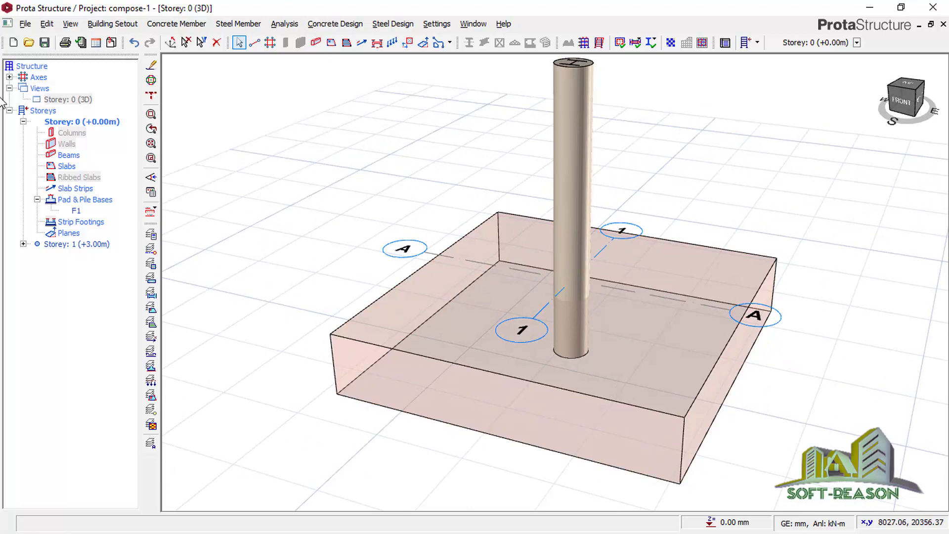
pyautogui.click(44, 43)
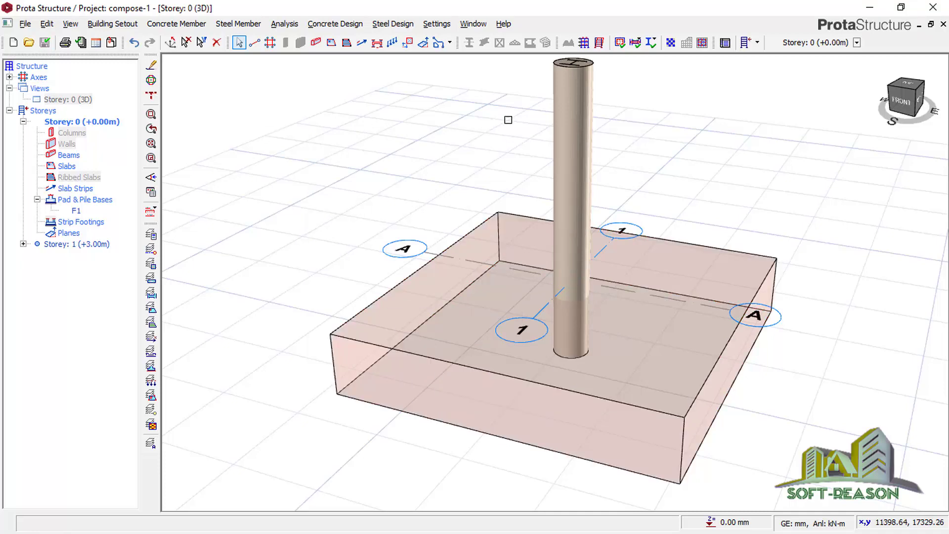
# Reduce the program window and examine the reference photo of the circular composite column cages beside the footing model.
pyautogui.scroll(-2, 297, 224)
pyautogui.scroll(2, 517, 262)
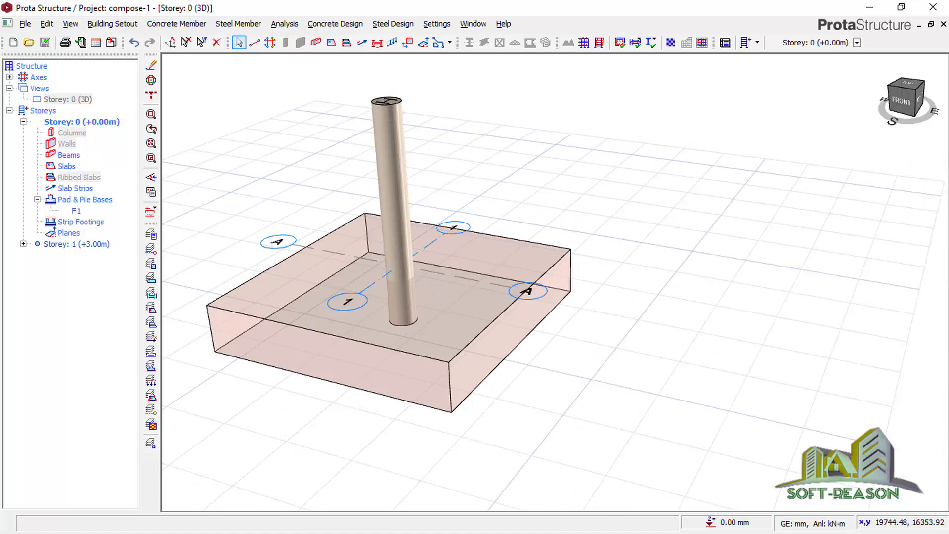
pyautogui.click(898, 8)
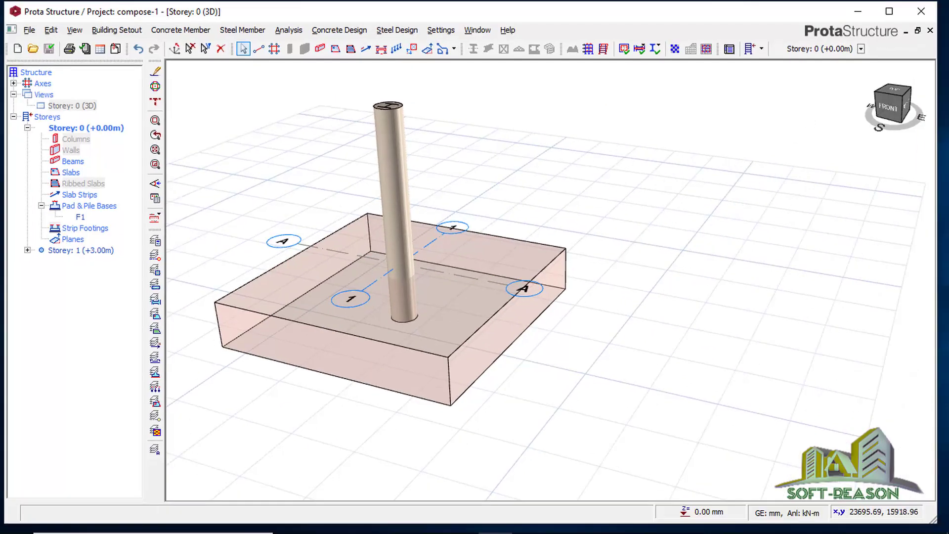
pyautogui.click(529, 520)
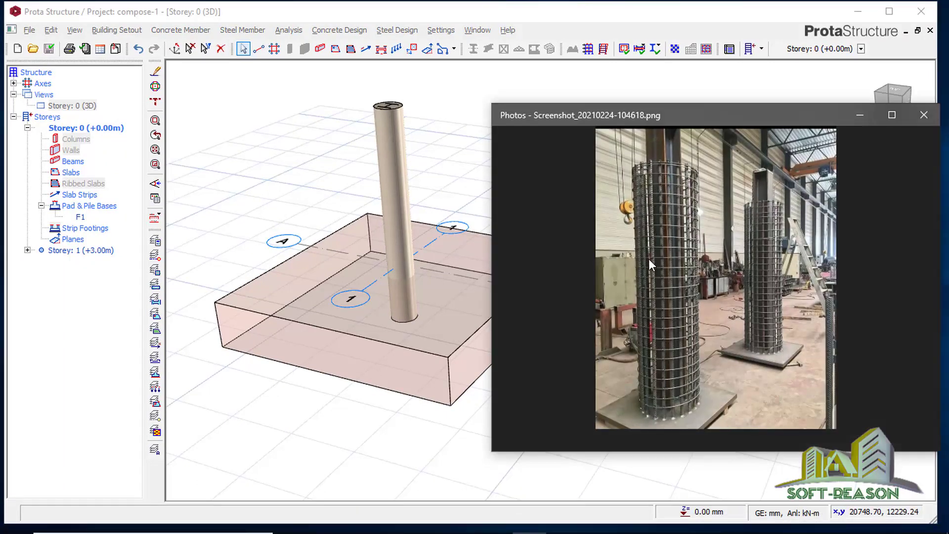
pyautogui.click(859, 116)
pyautogui.scroll(2, 244, 214)
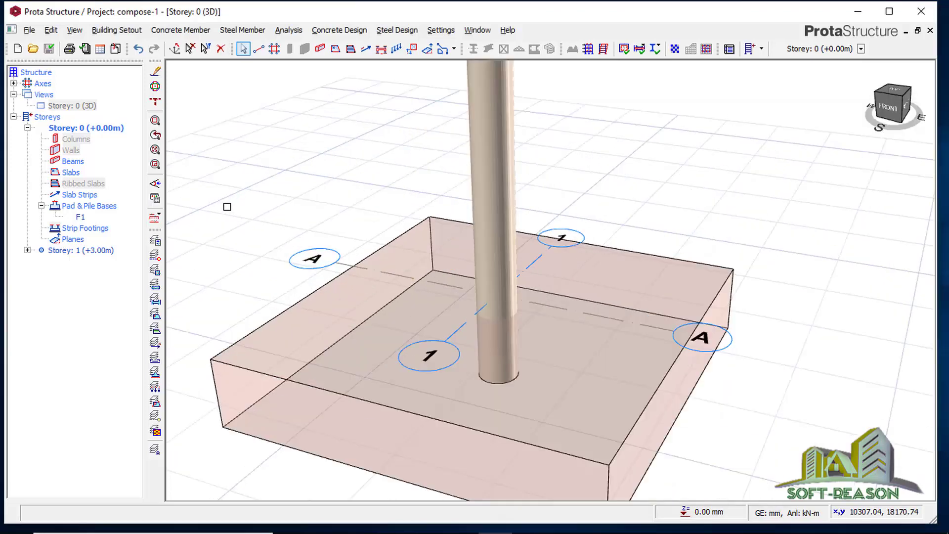
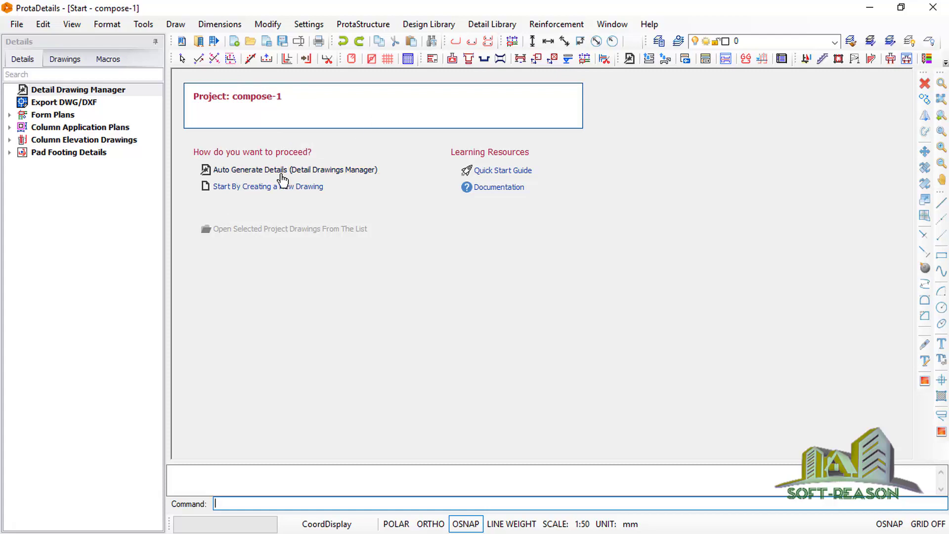
# In ProtaDetails, generate all form plan, column and pad footing details for both storeys at scale 1:50 and place them in the drawing.
pyautogui.click(295, 192)
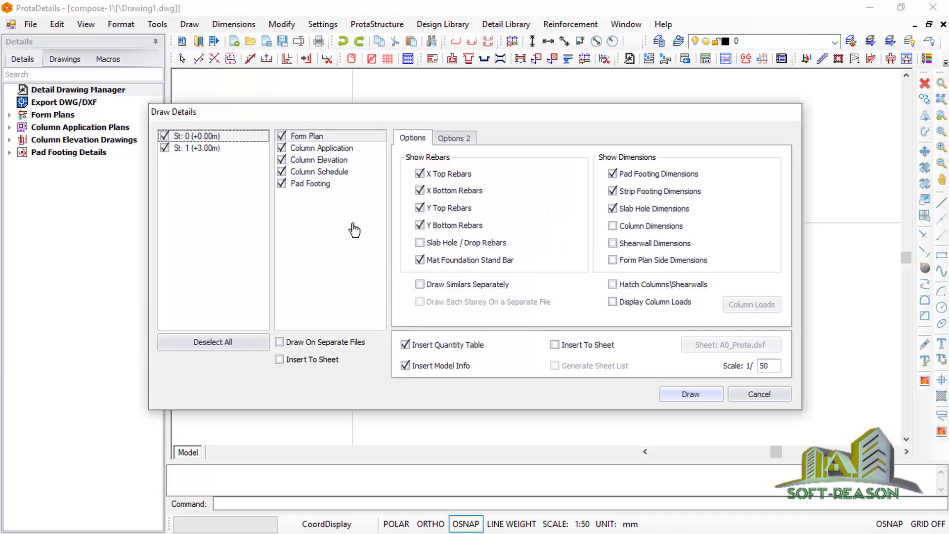
pyautogui.click(703, 394)
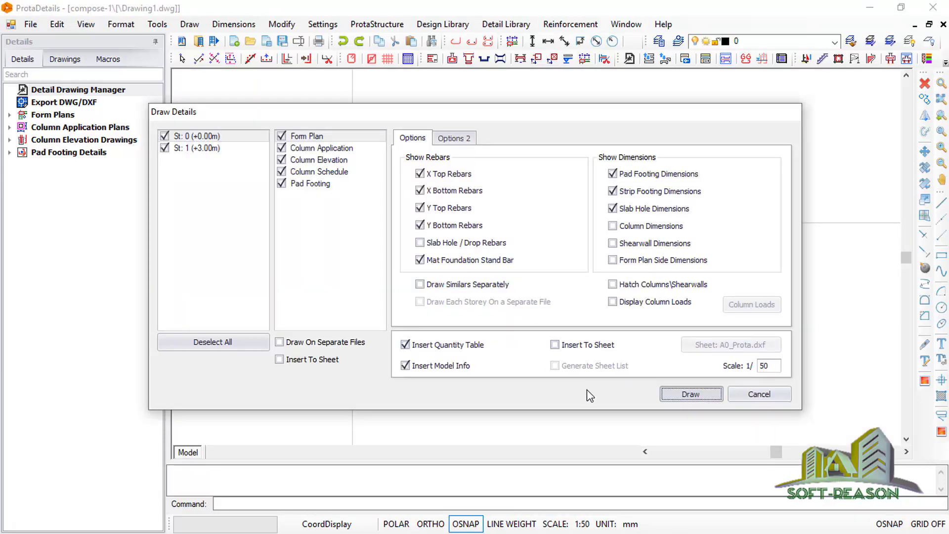
pyautogui.click(692, 401)
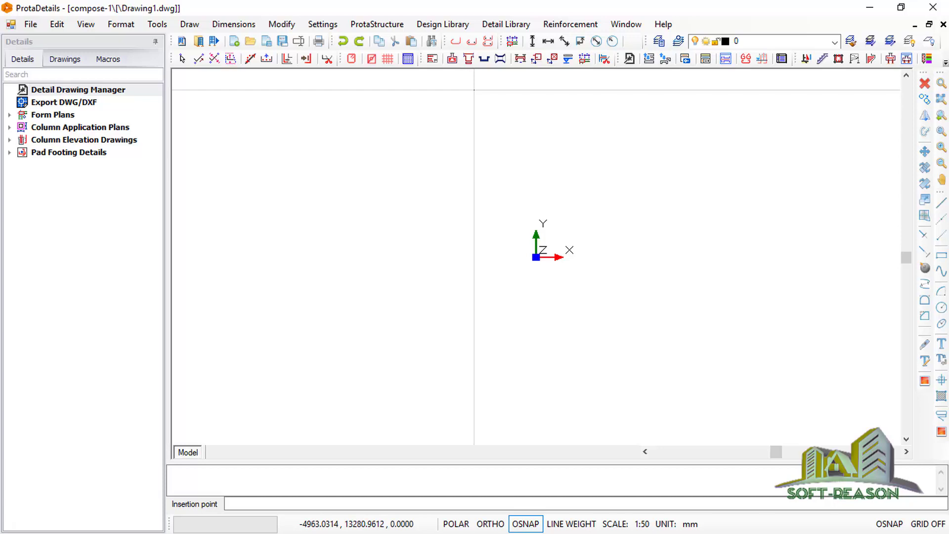
pyautogui.click(443, 91)
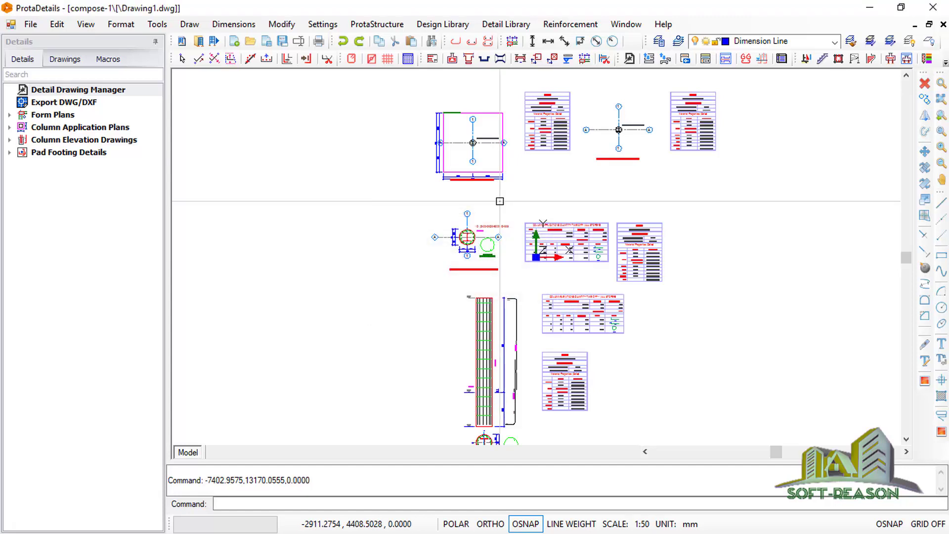
pyautogui.scroll(3, 418, 230)
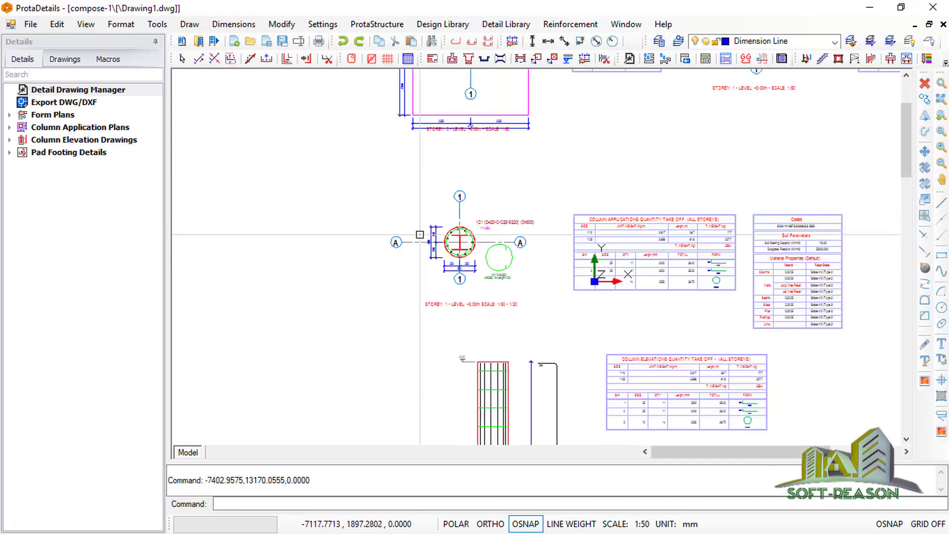
# Examine the column 1C1 application plan, the Storey 0 form plan with footing F1, and the column elevation drawing.
pyautogui.scroll(4, 420, 235)
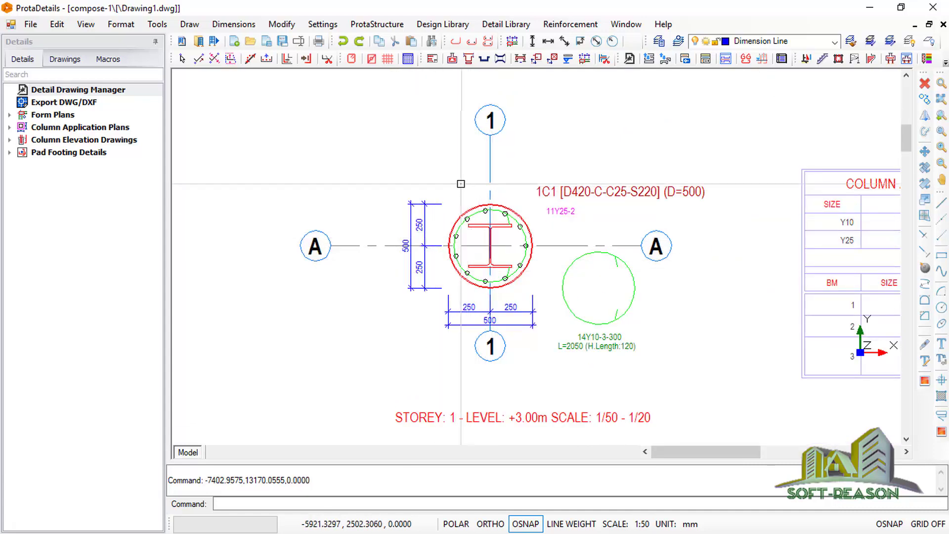
pyautogui.scroll(2, 475, 246)
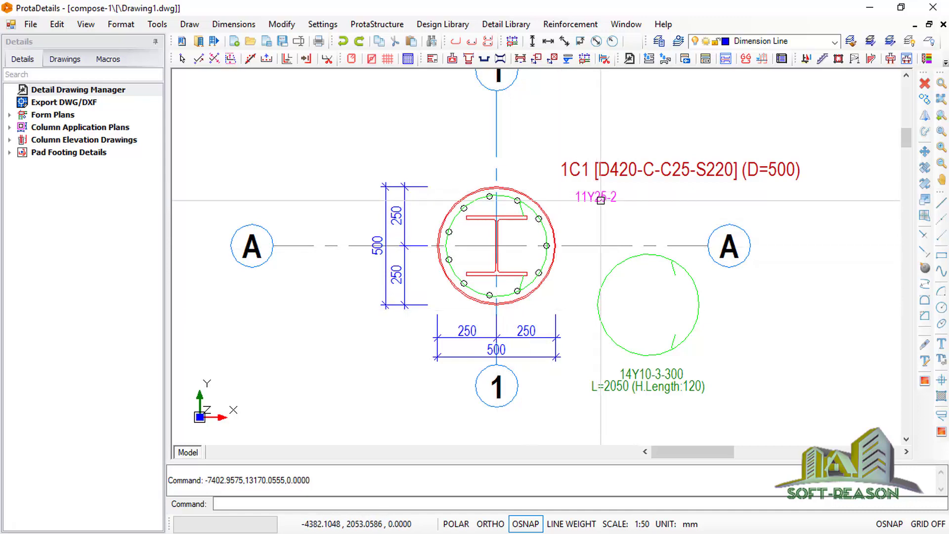
pyautogui.scroll(-8, 611, 206)
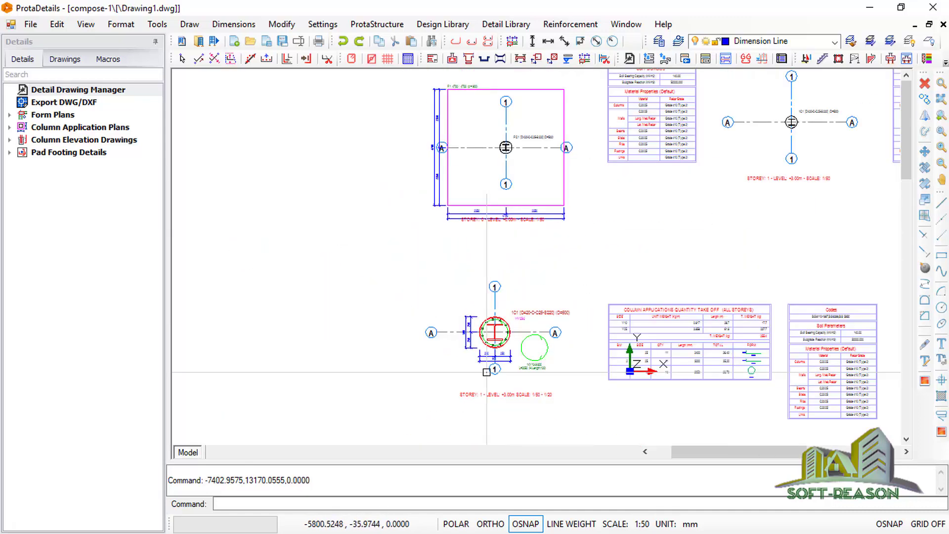
pyautogui.scroll(4, 499, 257)
pyautogui.scroll(3, 497, 309)
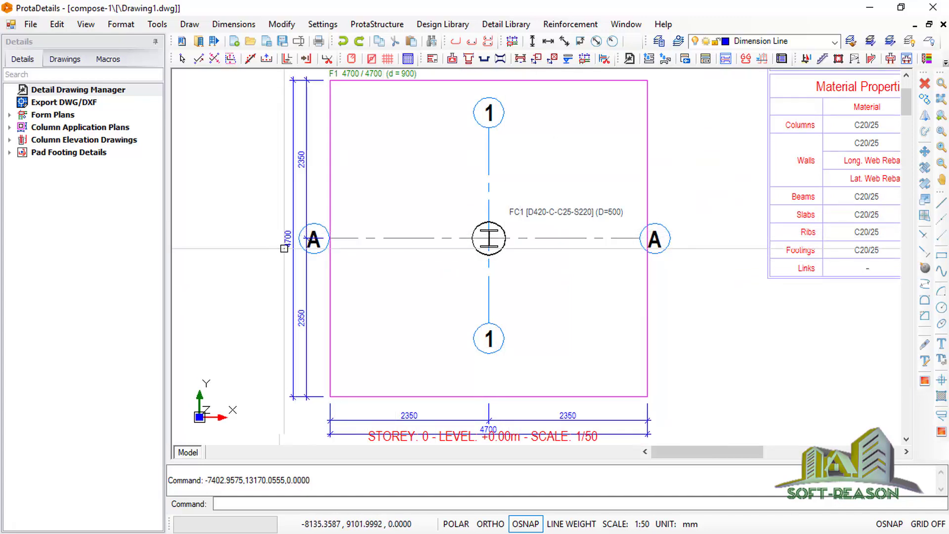
pyautogui.scroll(-2, 345, 240)
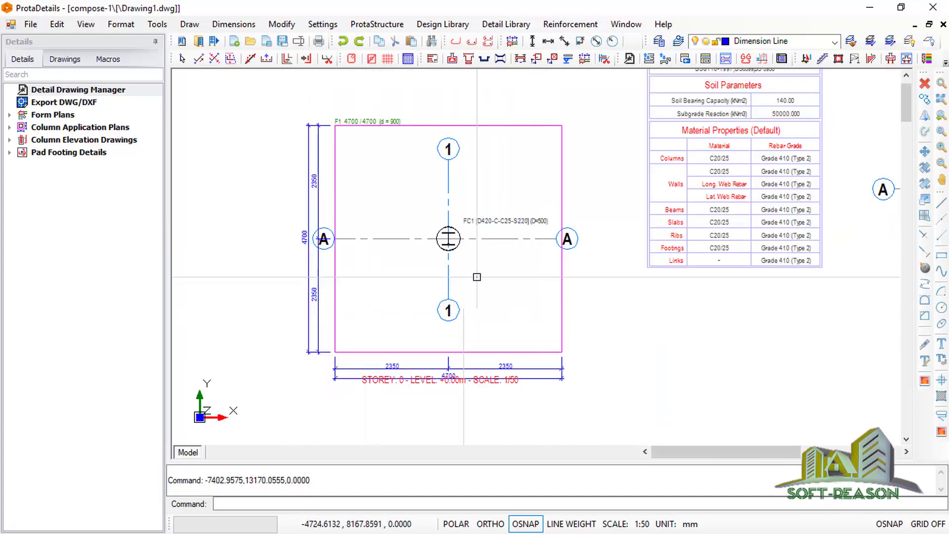
pyautogui.scroll(-5, 478, 249)
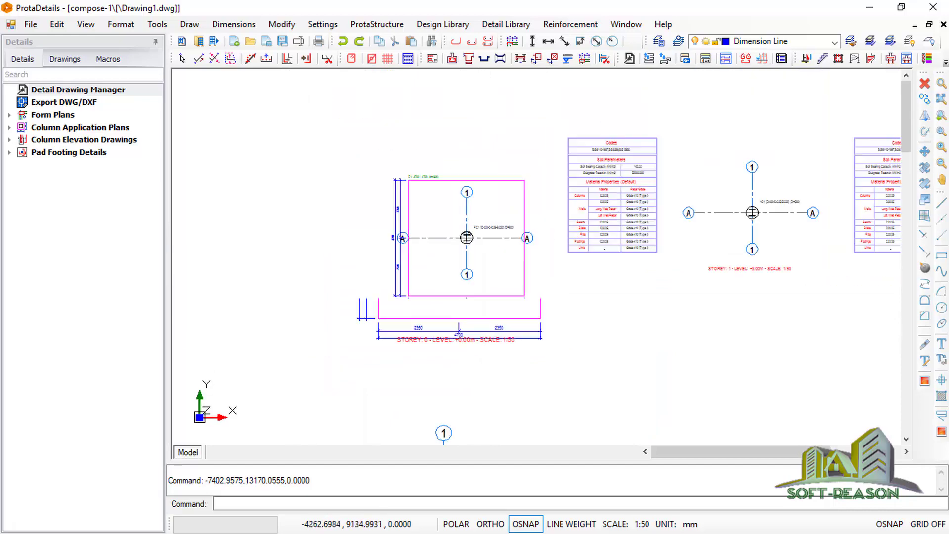
pyautogui.scroll(6, 464, 250)
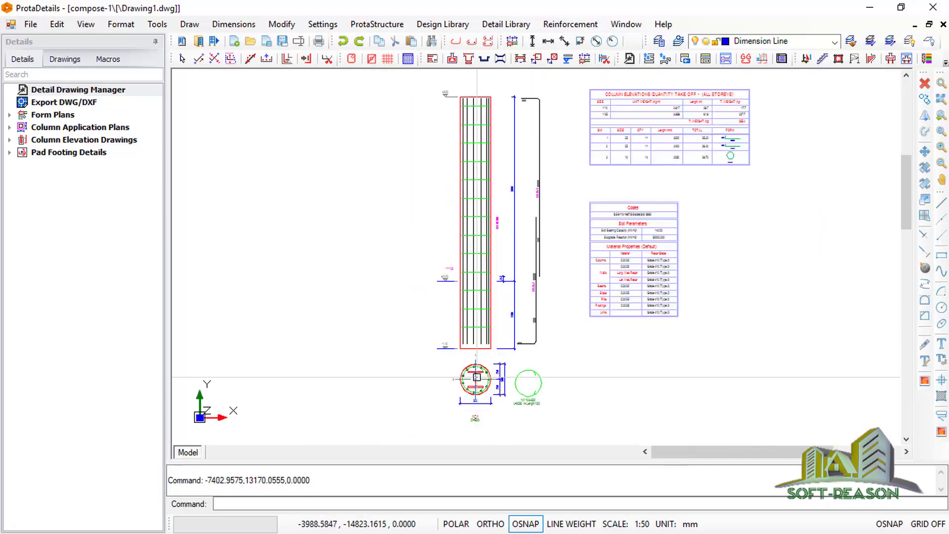
pyautogui.scroll(1, 534, 272)
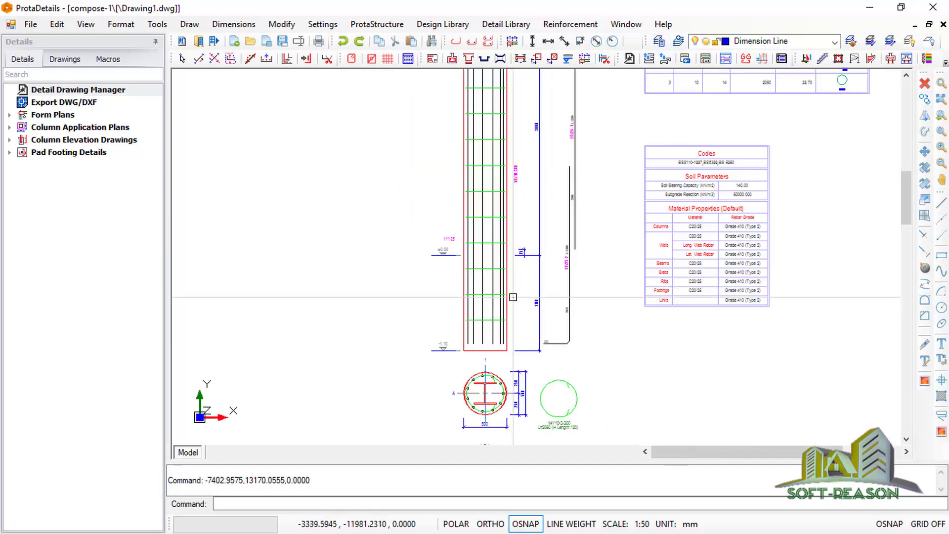
# Examine the pad footing plan, its sections and quantity tables, and the overall arrangement of all details in the drawing.
pyautogui.scroll(-6, 513, 305)
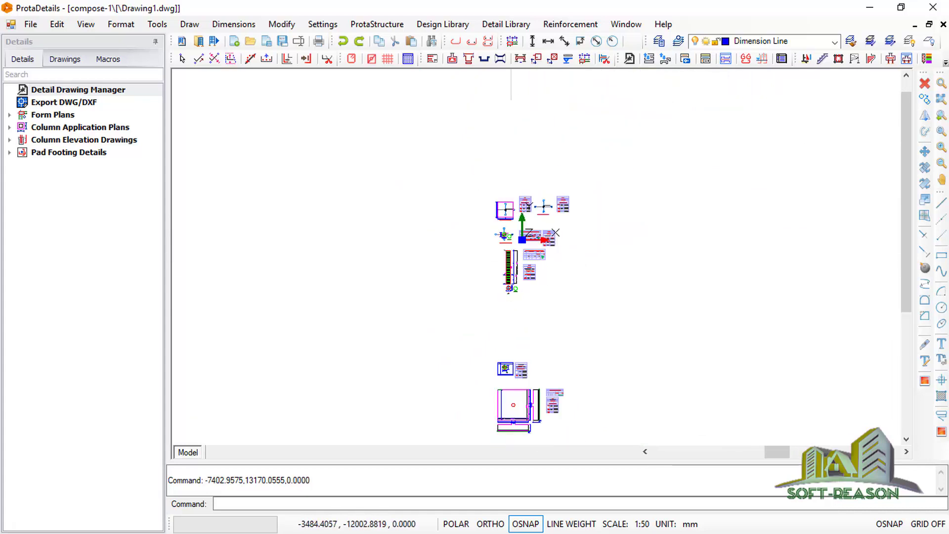
pyautogui.scroll(-1, 528, 296)
pyautogui.scroll(7, 530, 295)
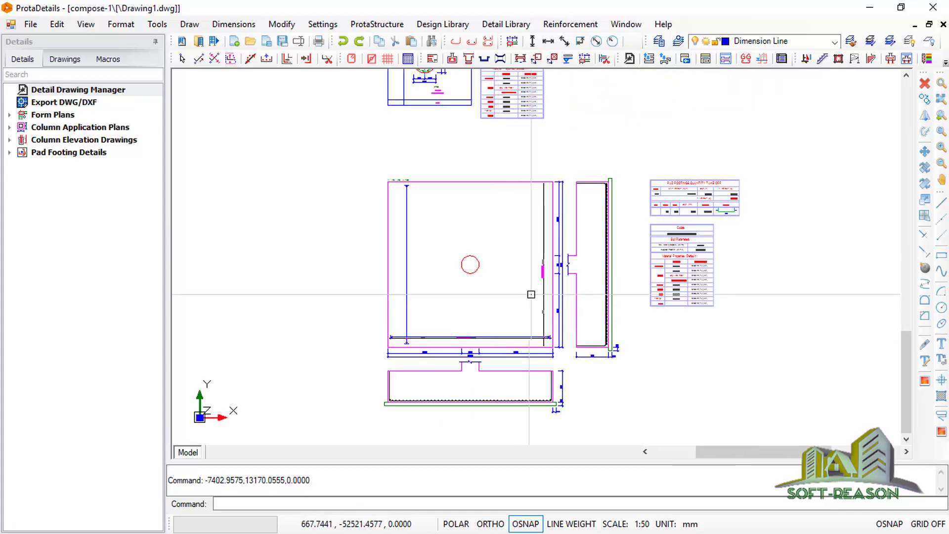
pyautogui.scroll(-2, 568, 385)
pyautogui.scroll(1, 517, 247)
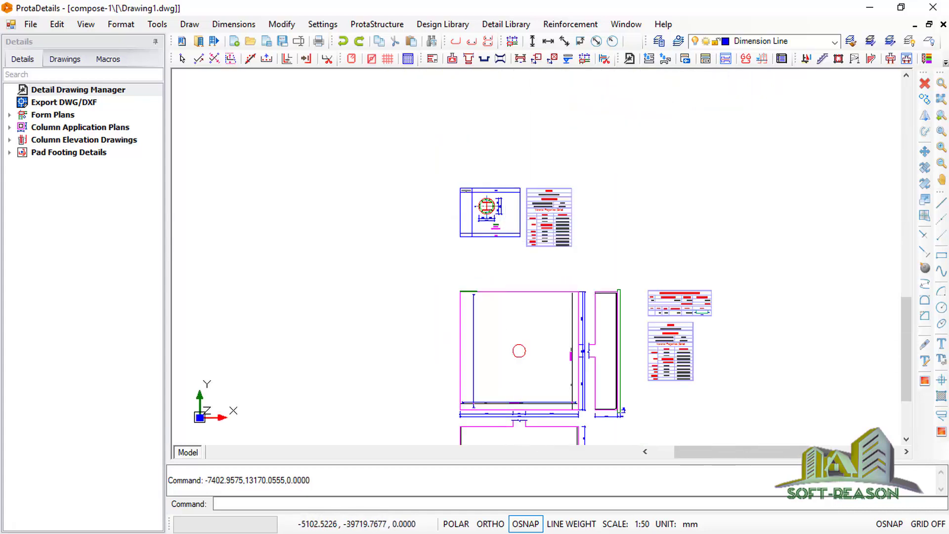
pyautogui.scroll(5, 534, 346)
pyautogui.scroll(-8, 534, 347)
pyautogui.scroll(-2, 532, 326)
pyautogui.scroll(4, 554, 207)
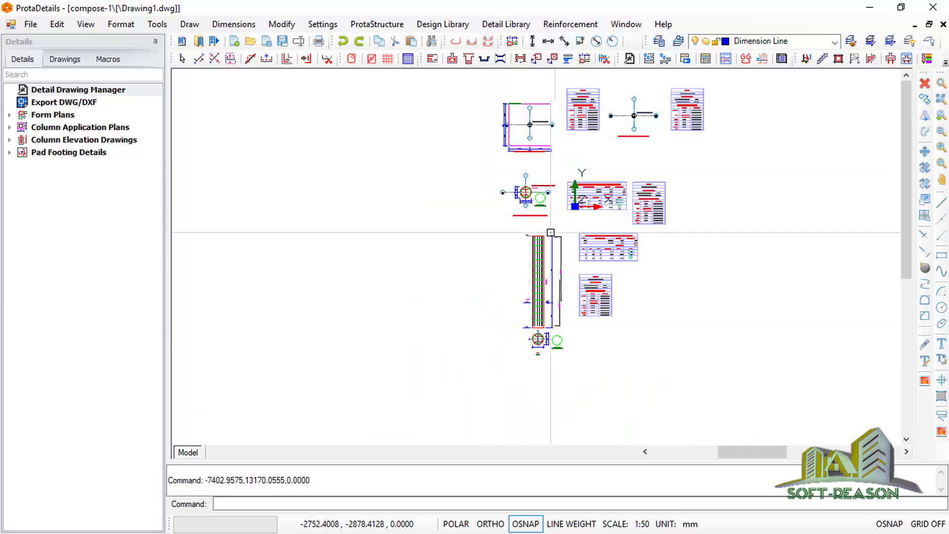
pyautogui.scroll(2, 548, 228)
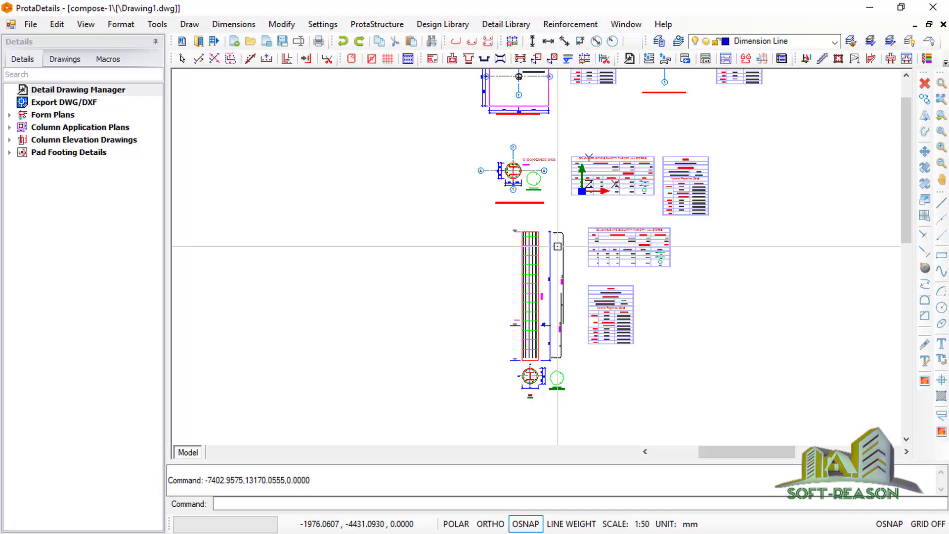
# Bring up the DWG/DXF export option for the details, and switch back to ProtaStructure to view the footing and column in 3D.
pyautogui.click(49, 105)
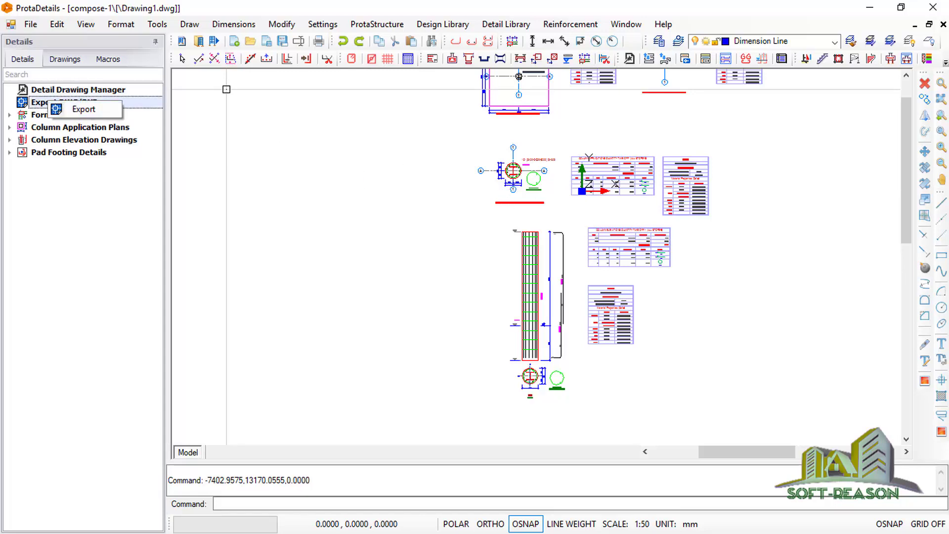
pyautogui.click(873, 11)
pyautogui.moveTo(698, 294); pyautogui.dragTo(669, 240, button='middle')
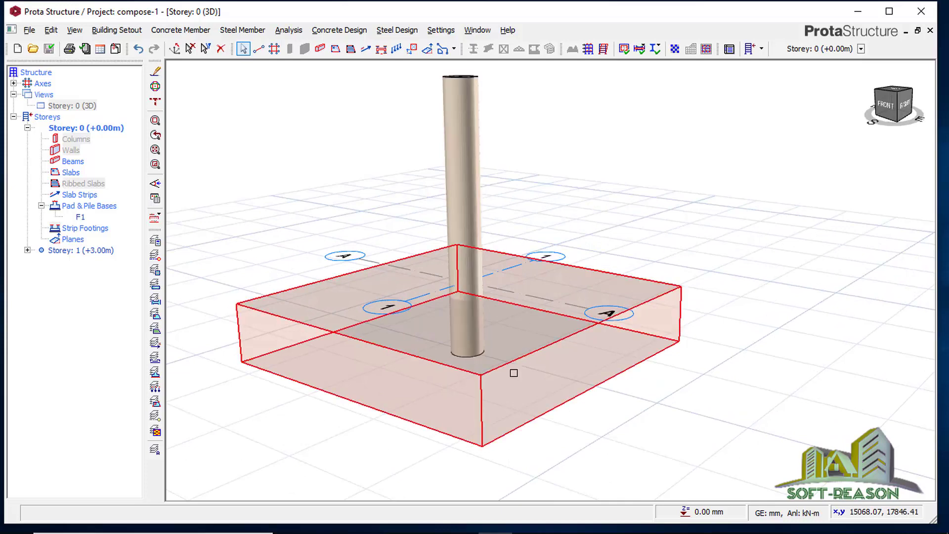